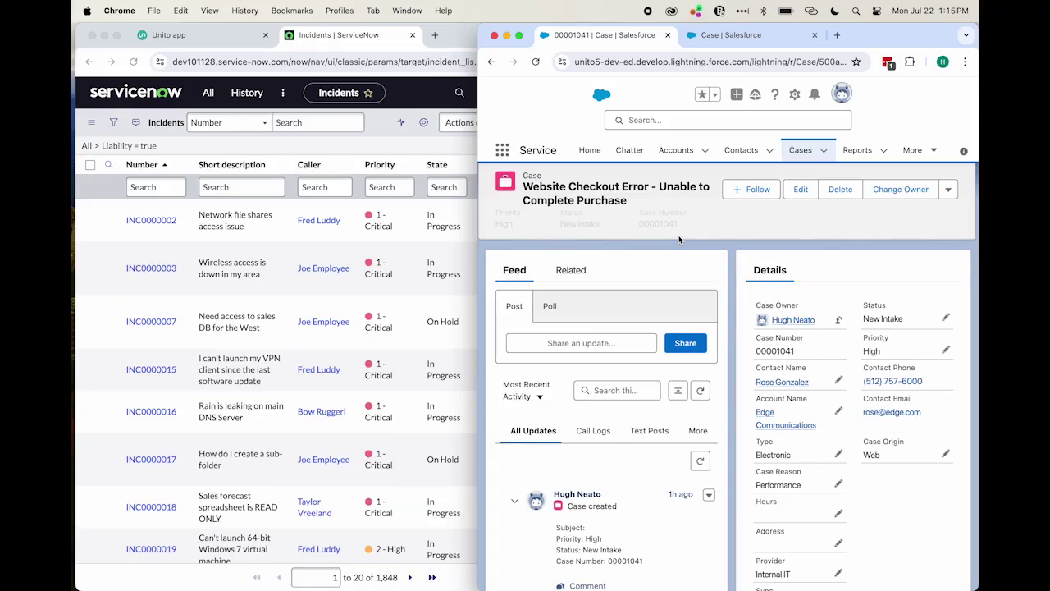
Switch to the Unito app and start connecting the tools for a new flow
scroll(446, 251, down, 1)
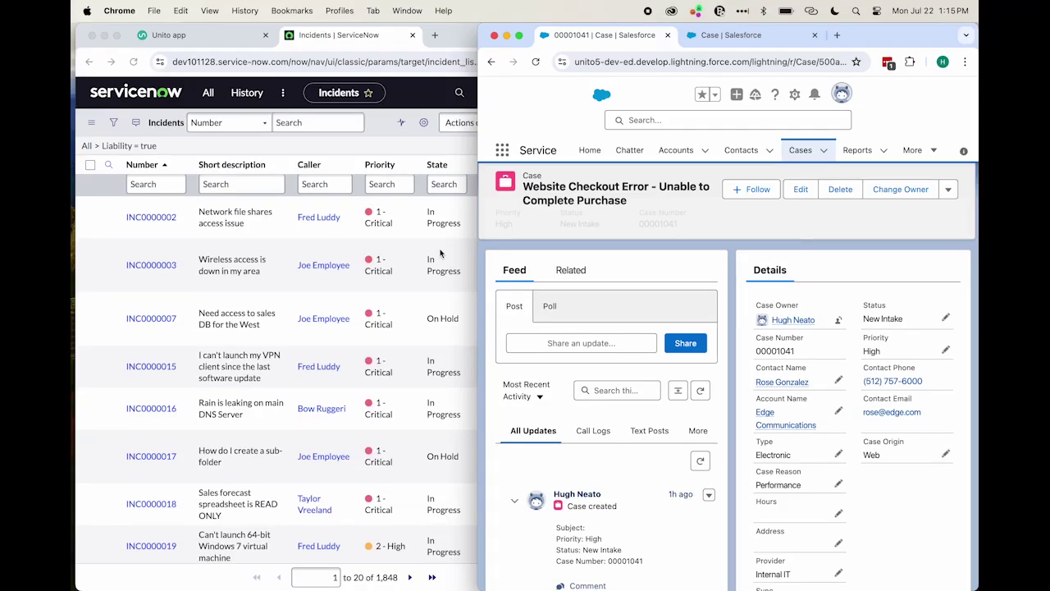
scroll(441, 254, down, 1)
click(441, 254)
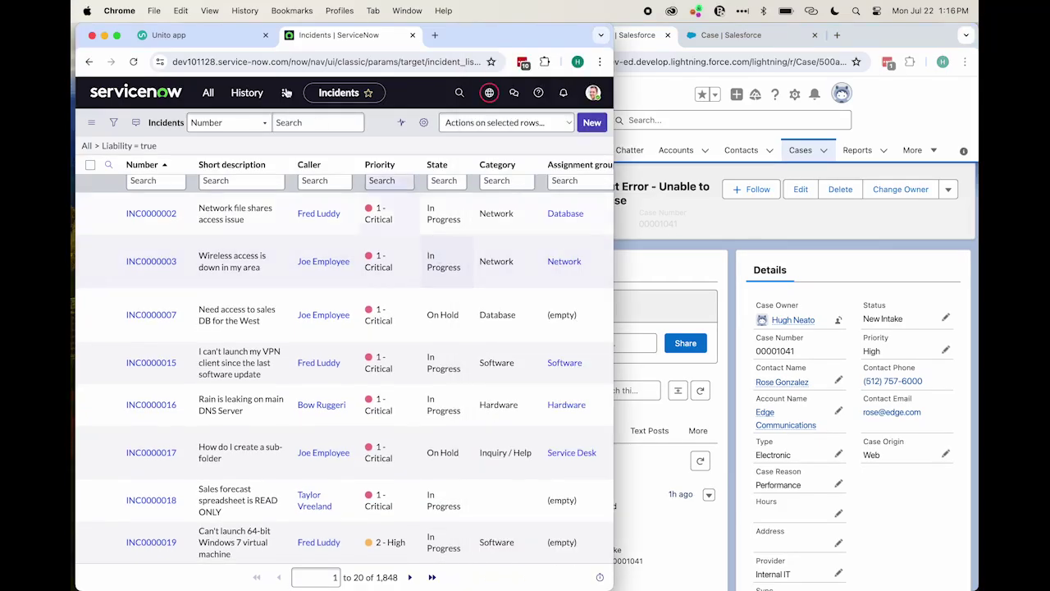
click(205, 40)
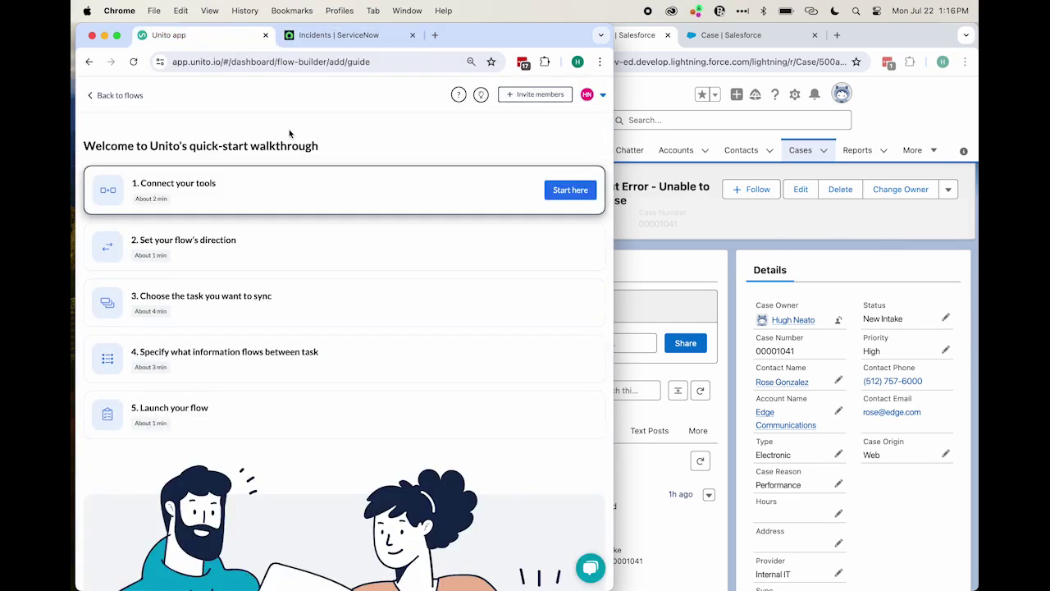
click(570, 190)
Add Salesforce as the flow's first tool, using the connected account and the Case object
click(232, 201)
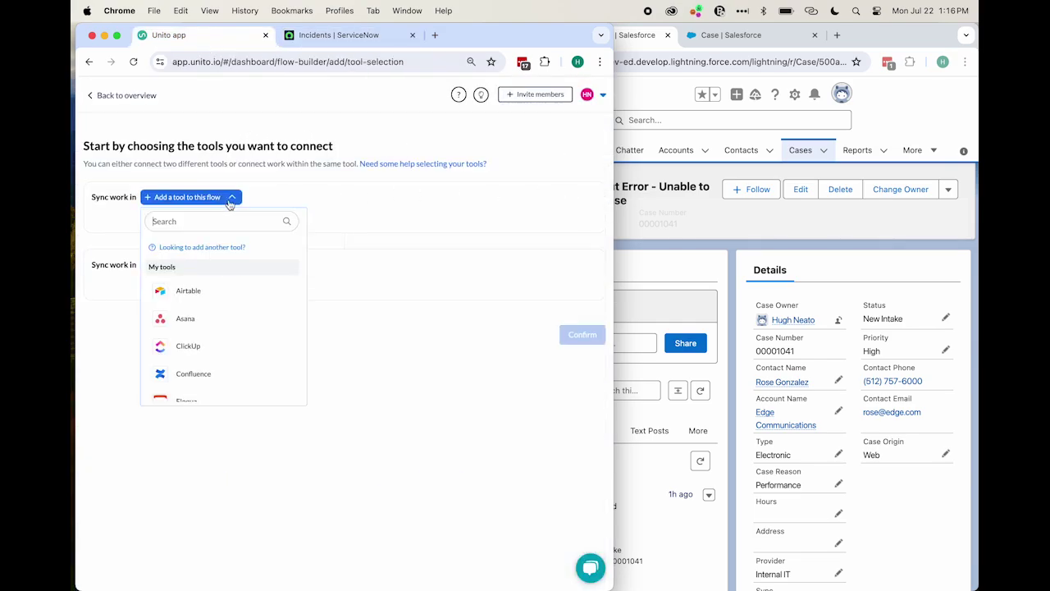
text(sal)
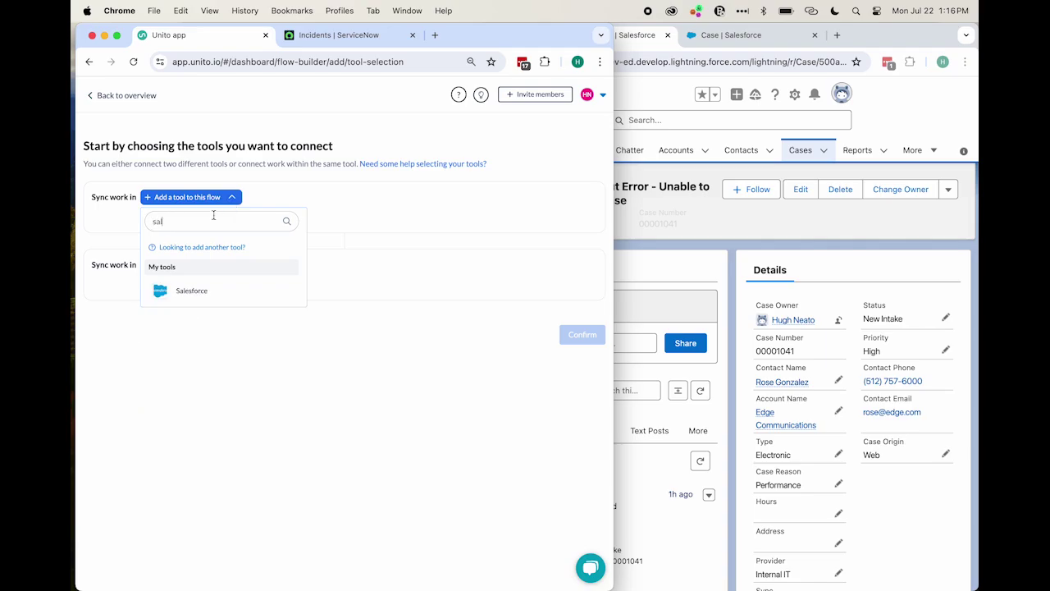
click(203, 294)
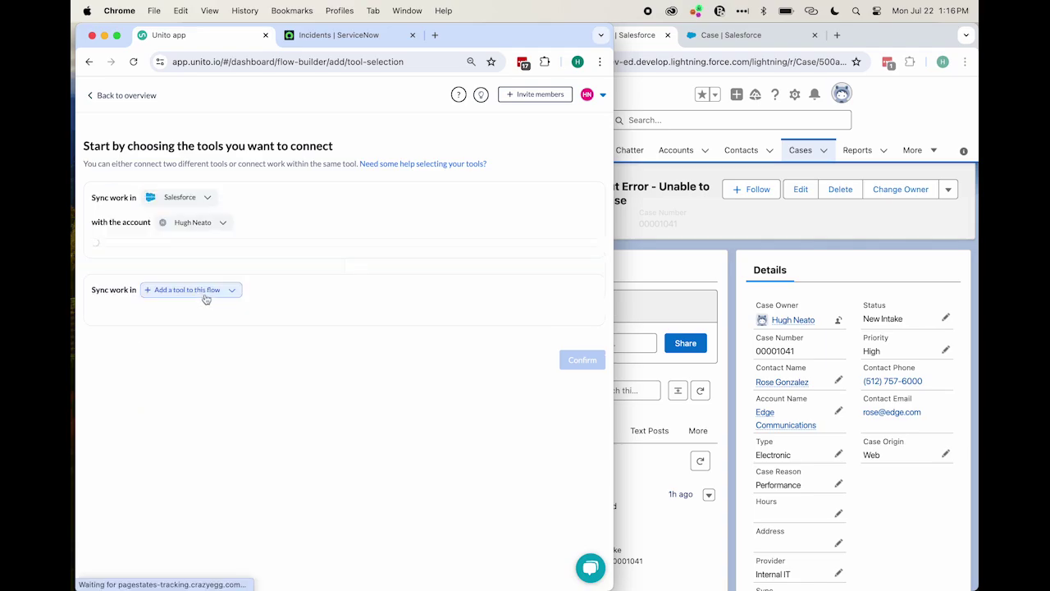
click(222, 222)
click(286, 219)
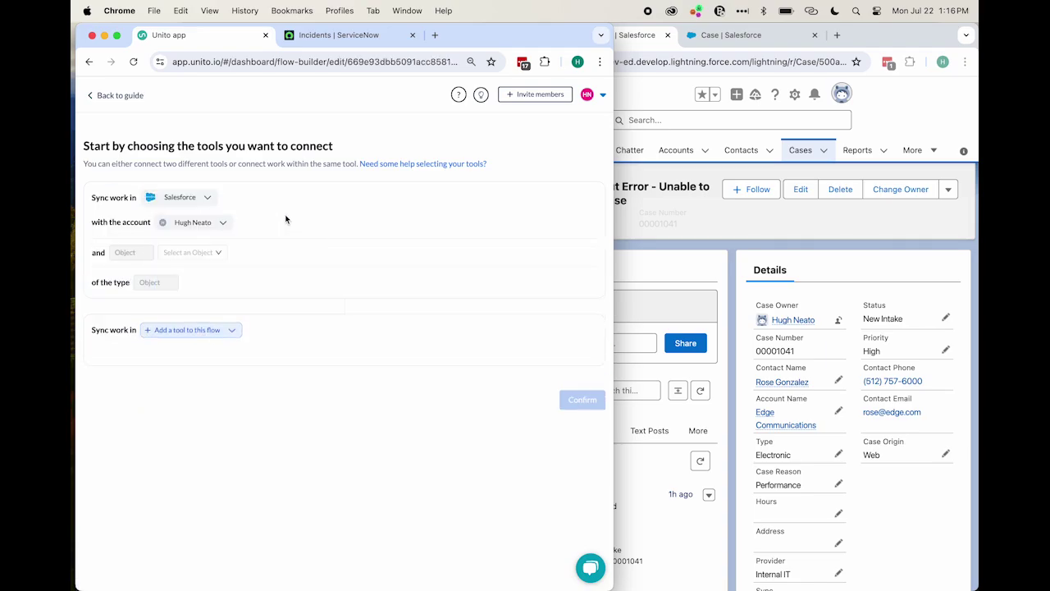
click(219, 253)
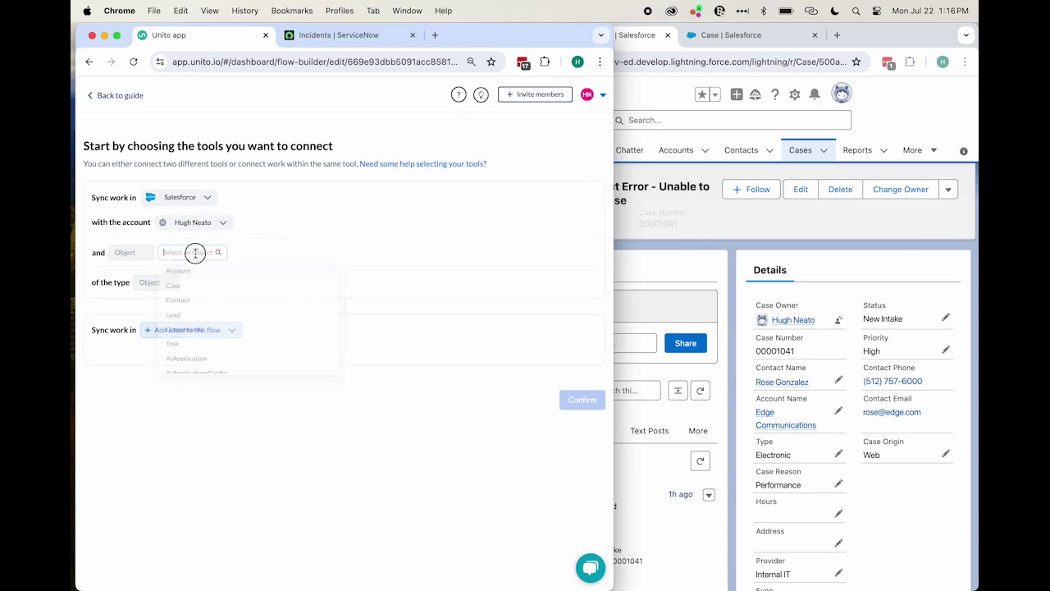
click(190, 285)
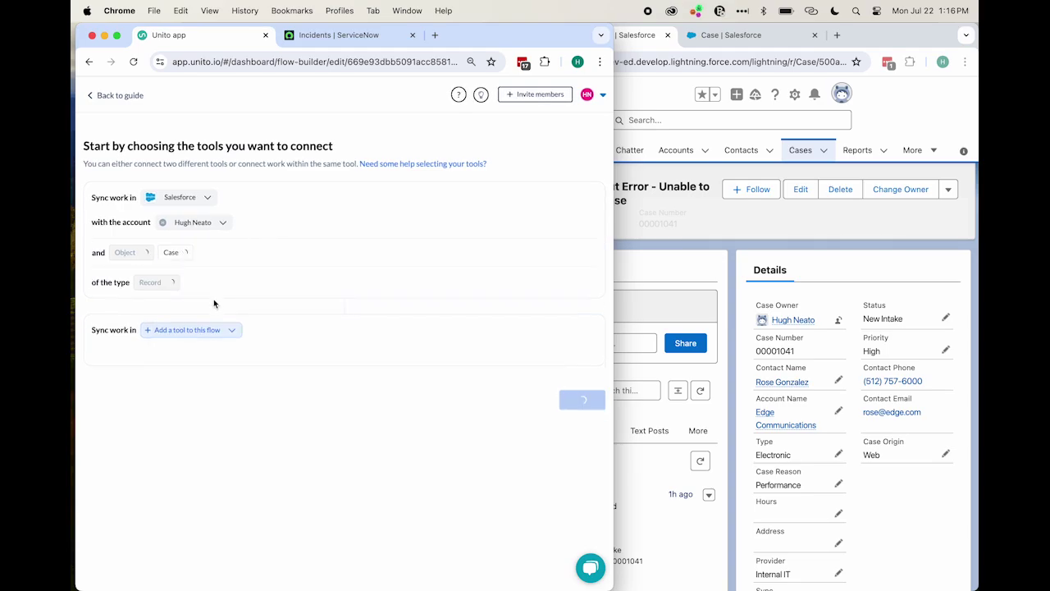
Add ServiceNow as the flow's second tool with the named user's account and the Incident table, and confirm the tool selection
click(230, 332)
text(serv)
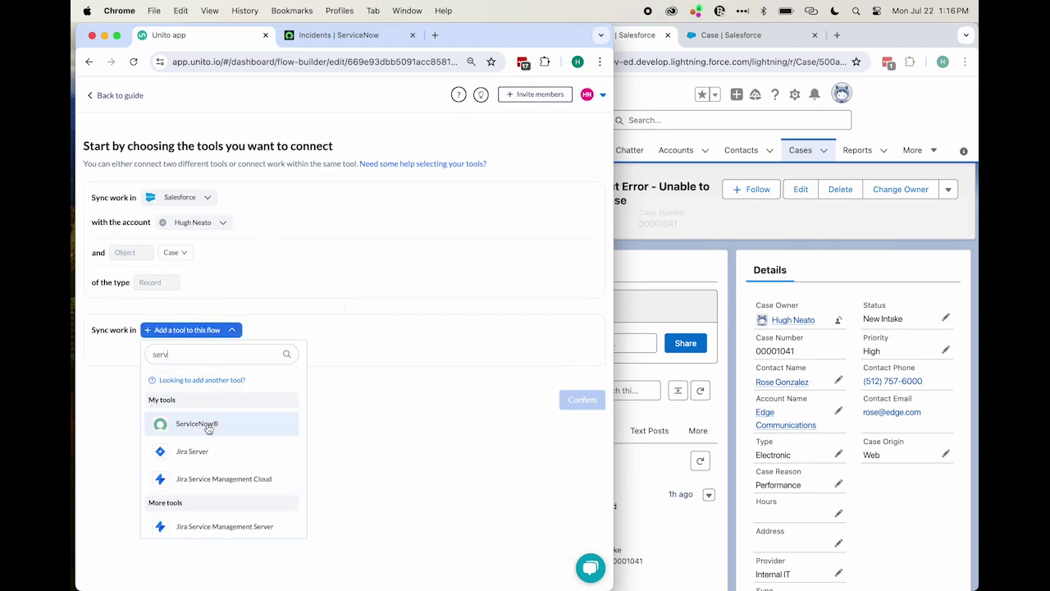
click(205, 424)
click(230, 355)
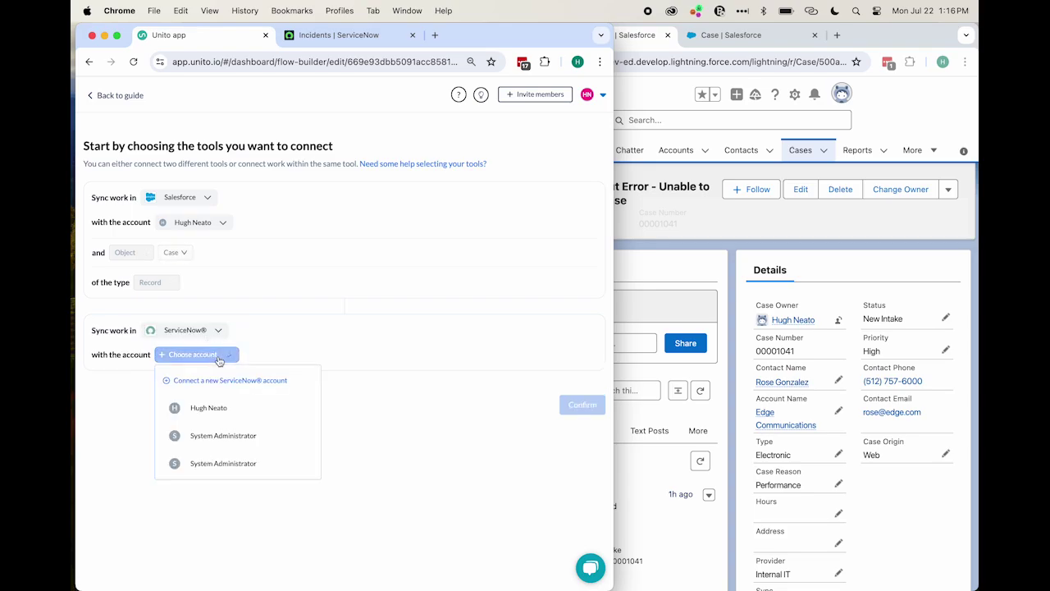
click(210, 408)
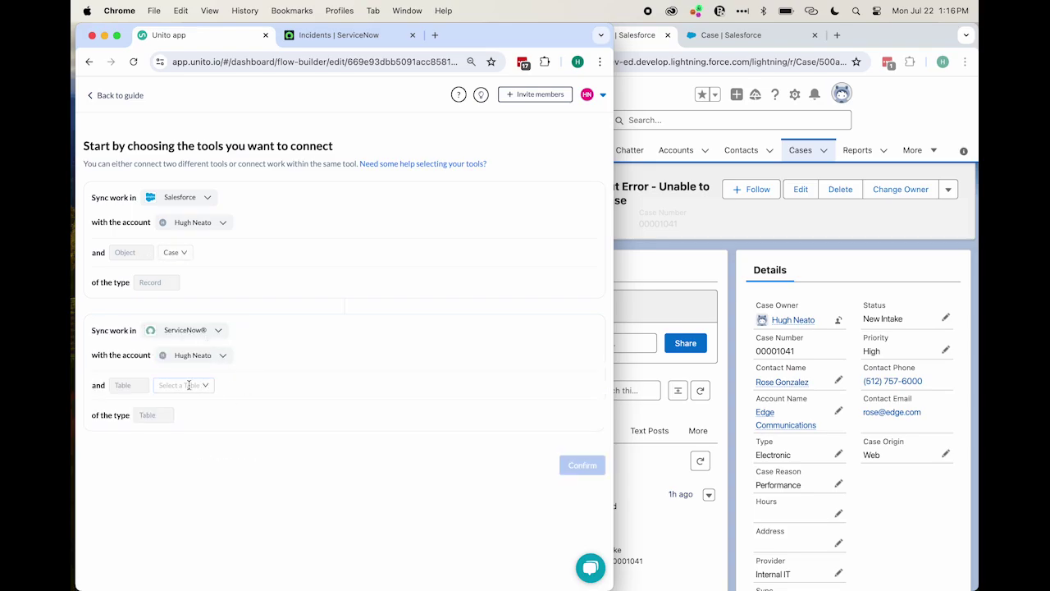
click(187, 385)
text(Inciden)
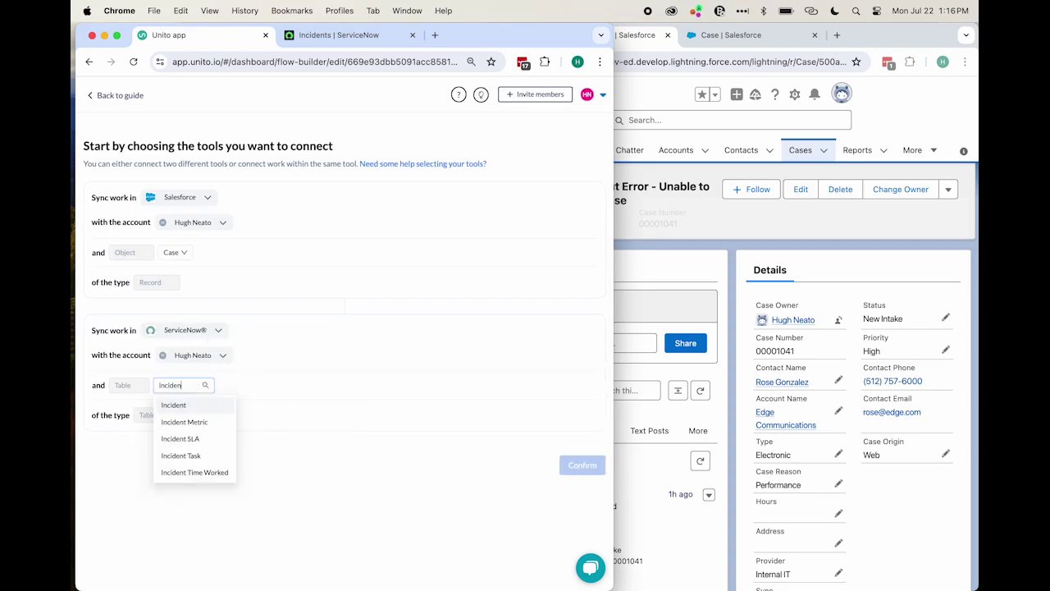
click(173, 403)
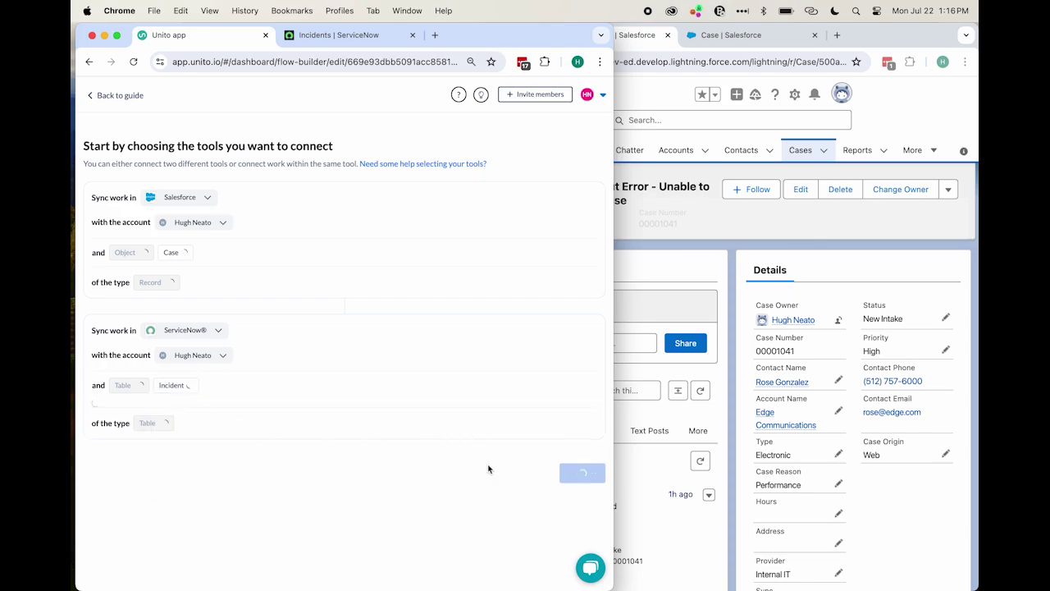
click(576, 470)
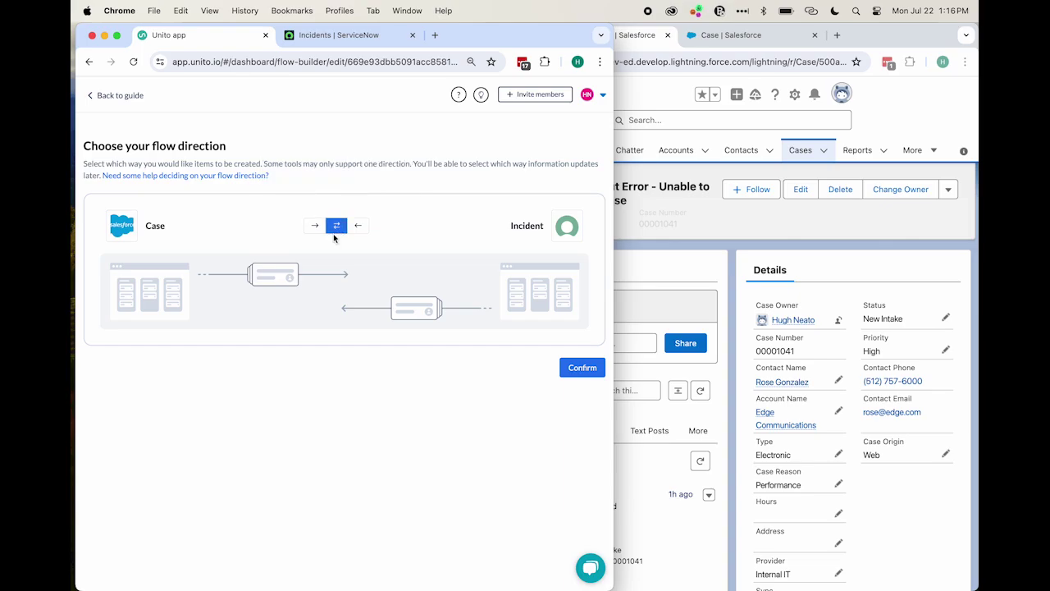
Confirm the two-way flow direction and add a Case-to-Incident rule requiring Sync to be Any value
click(585, 371)
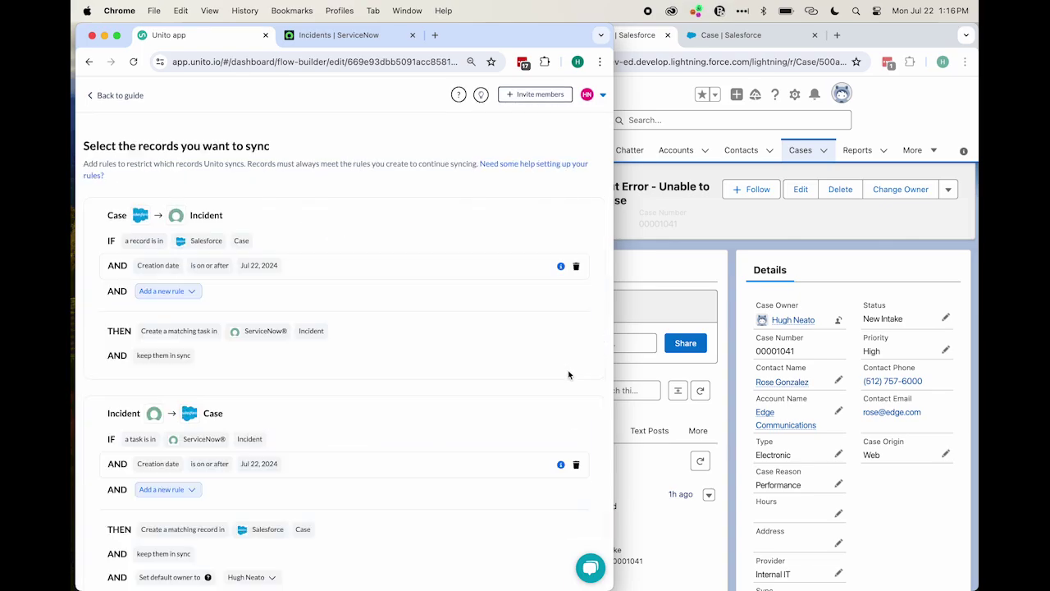
click(184, 294)
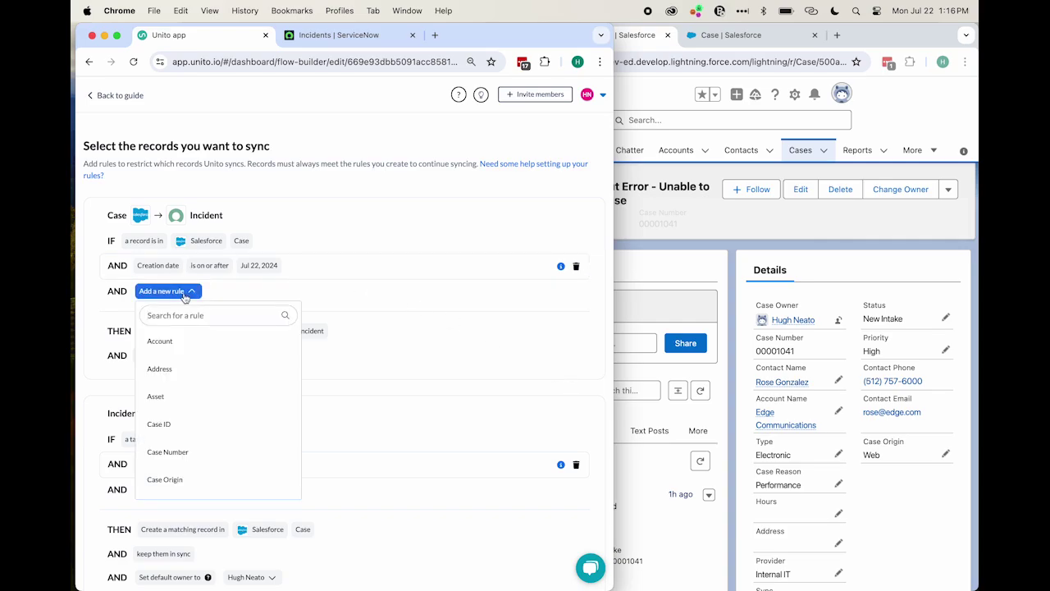
text(sync)
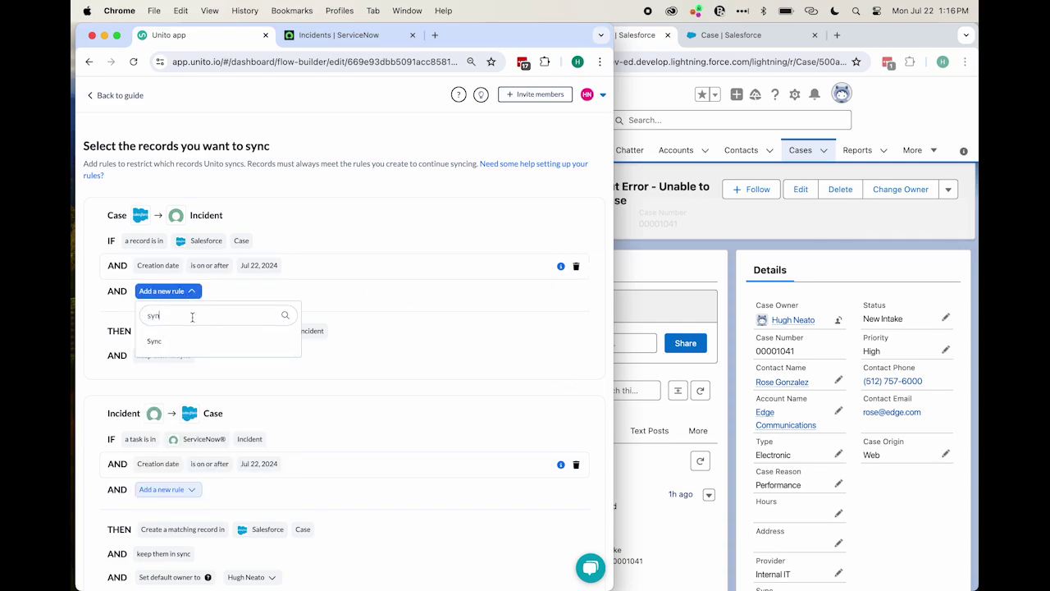
click(189, 345)
click(244, 294)
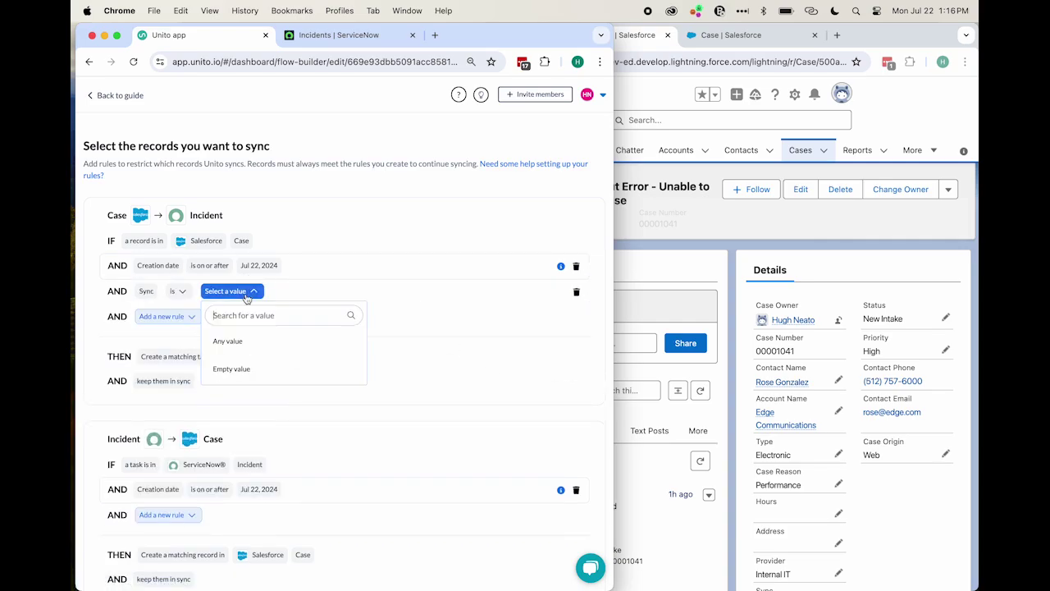
click(244, 348)
Enable Sync on the Website Checkout Error case in Salesforce, save it, and return to the Unito rules
click(874, 519)
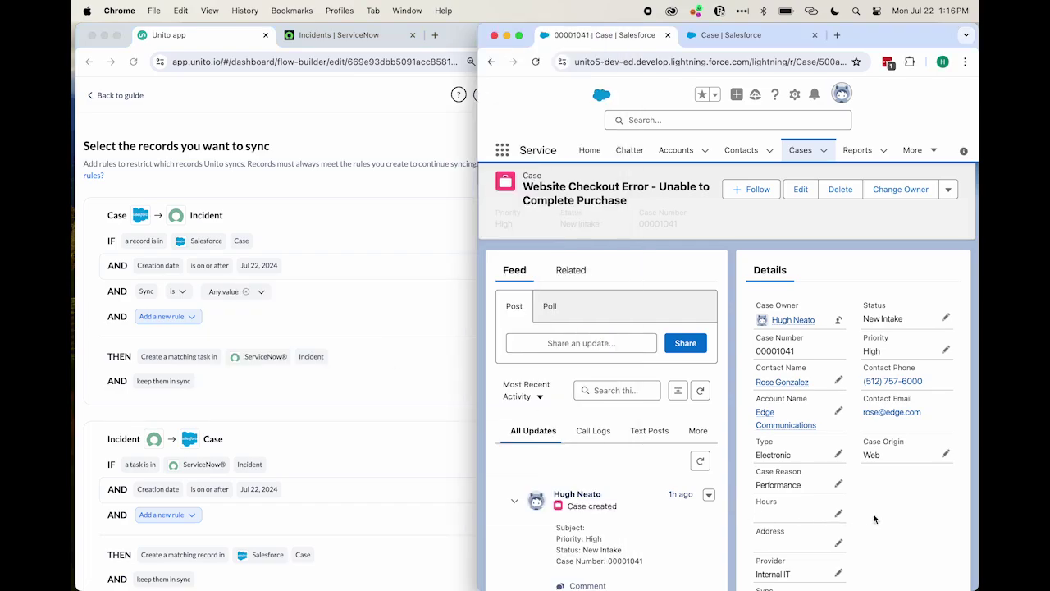
scroll(758, 436, down, 5)
click(760, 432)
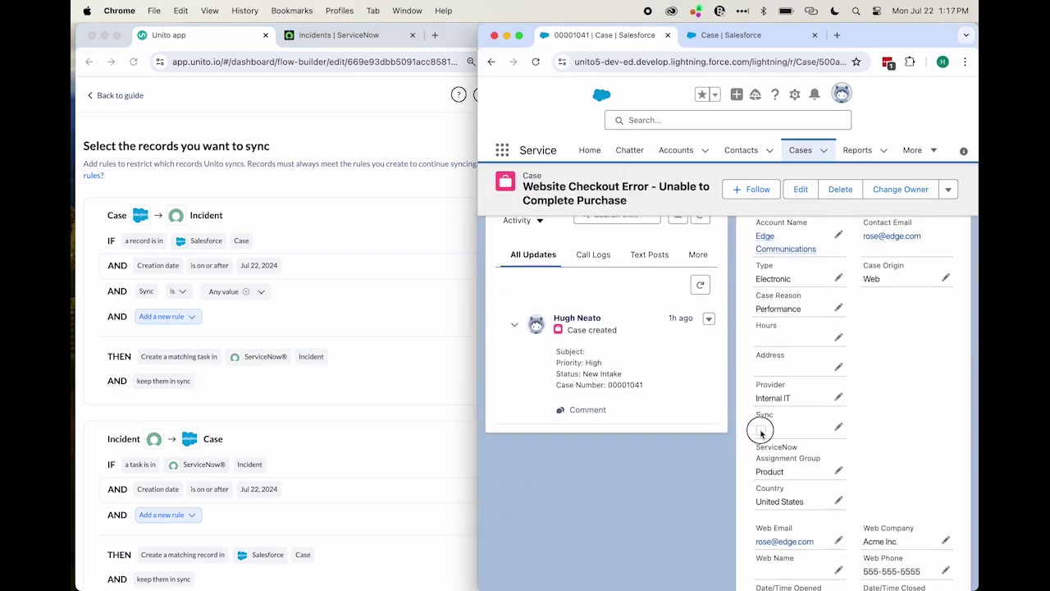
click(838, 430)
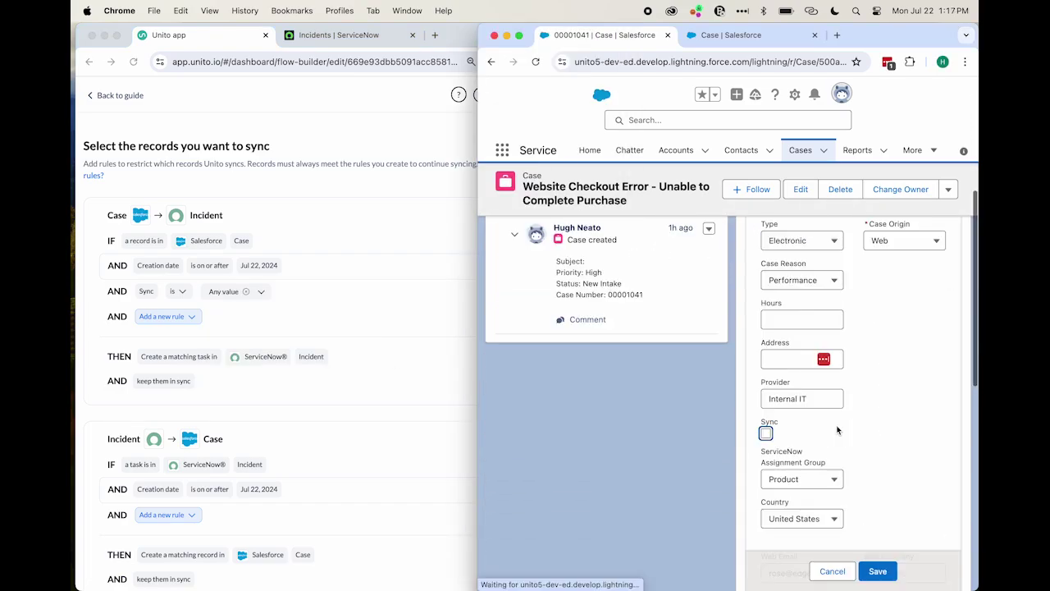
click(765, 434)
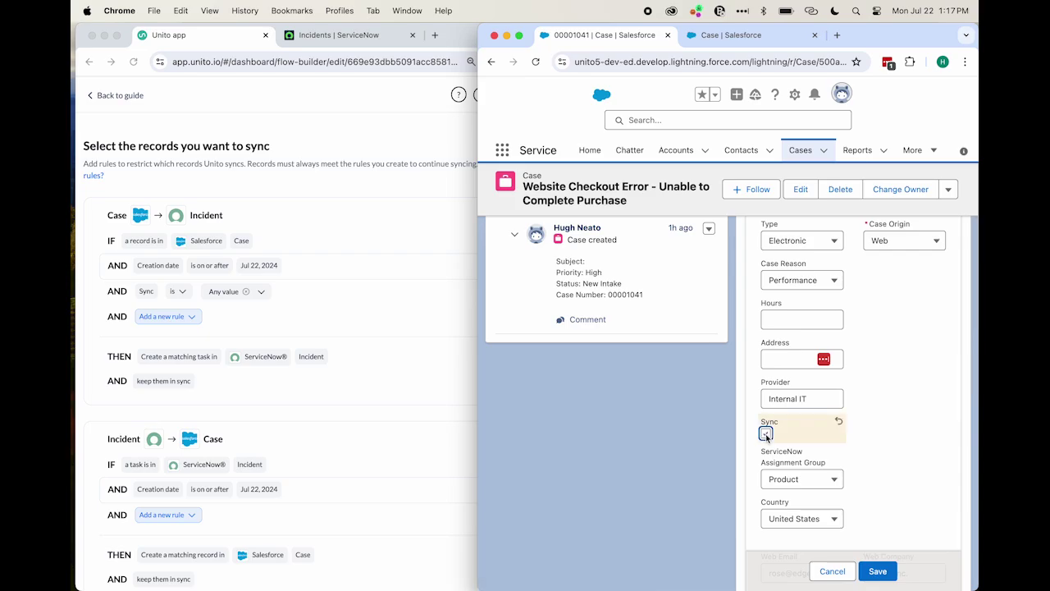
click(869, 569)
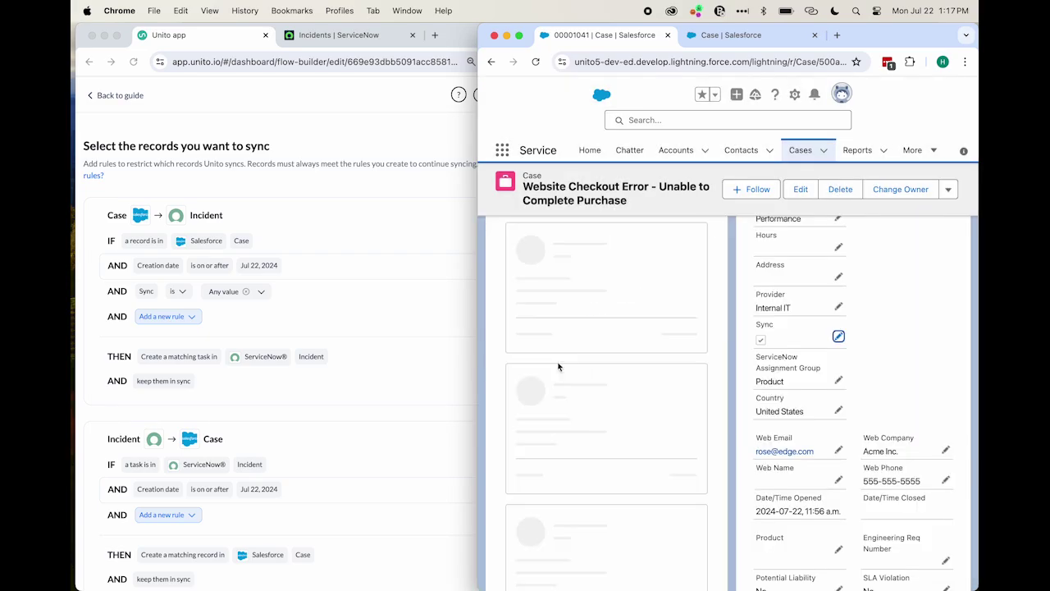
click(360, 237)
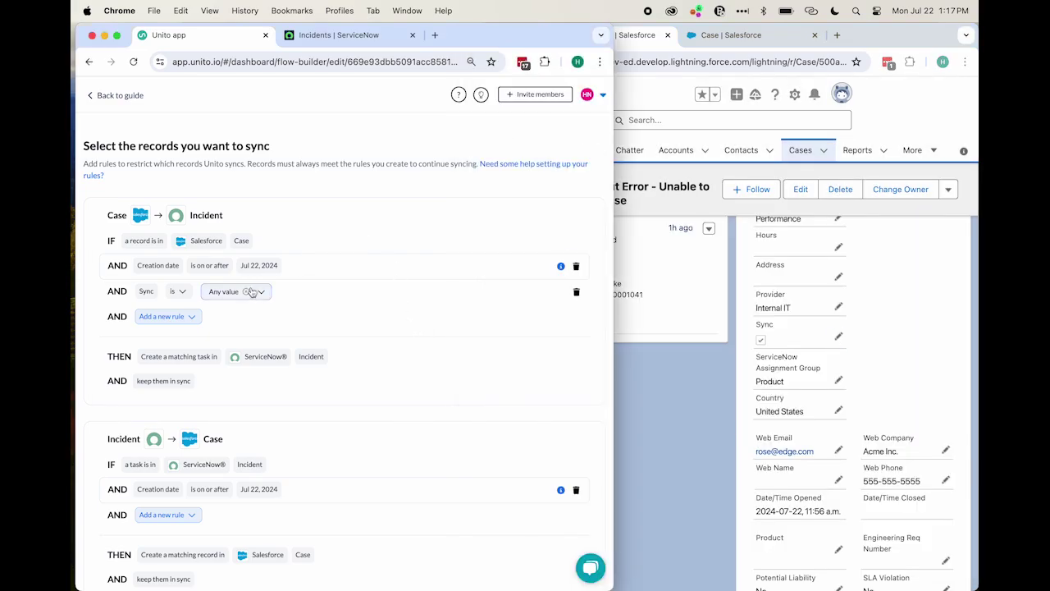
click(176, 316)
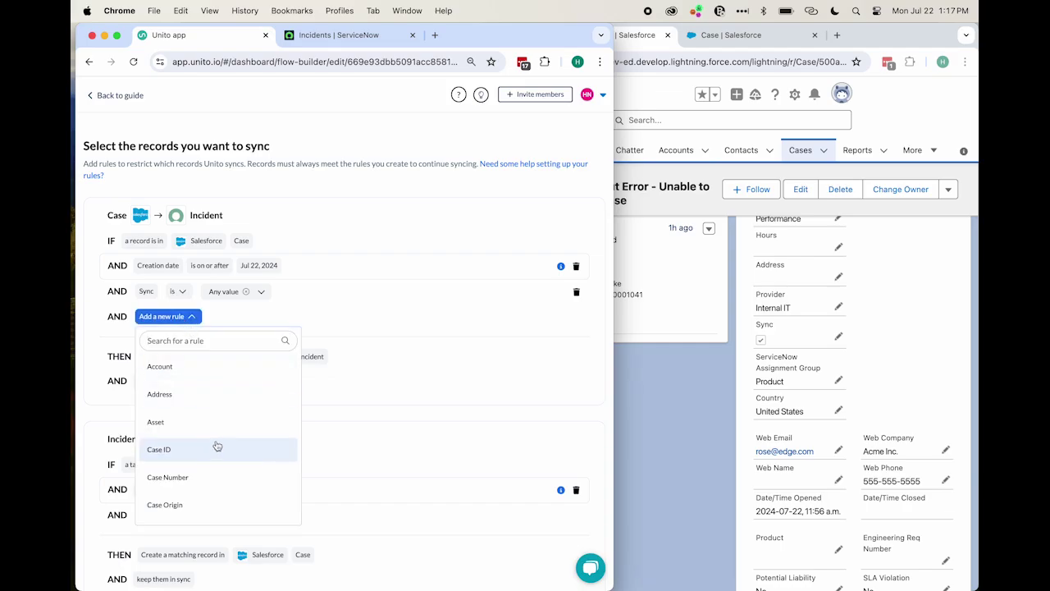
text(prior)
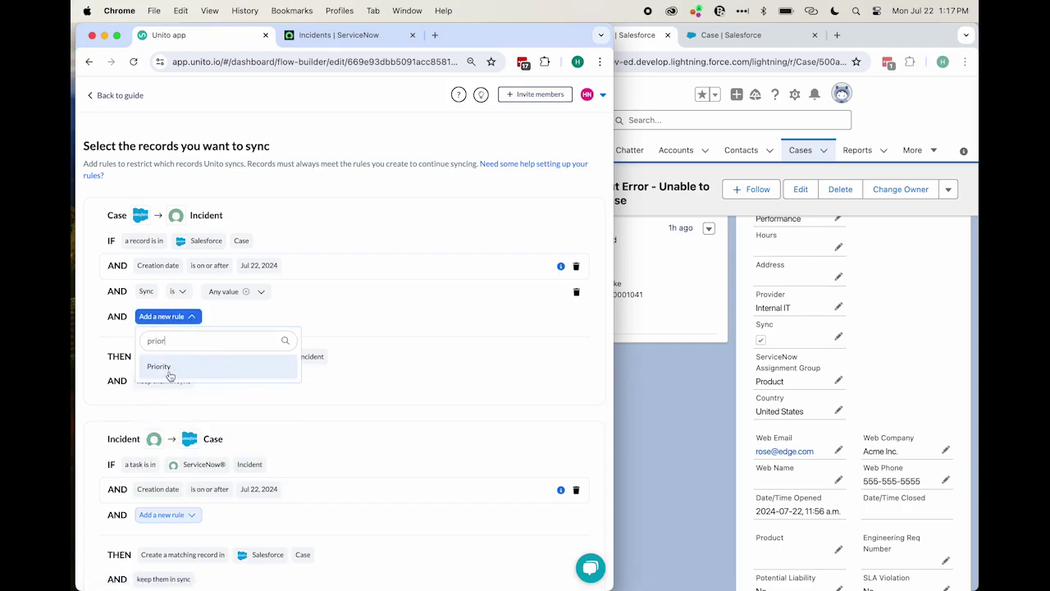
click(159, 366)
click(239, 324)
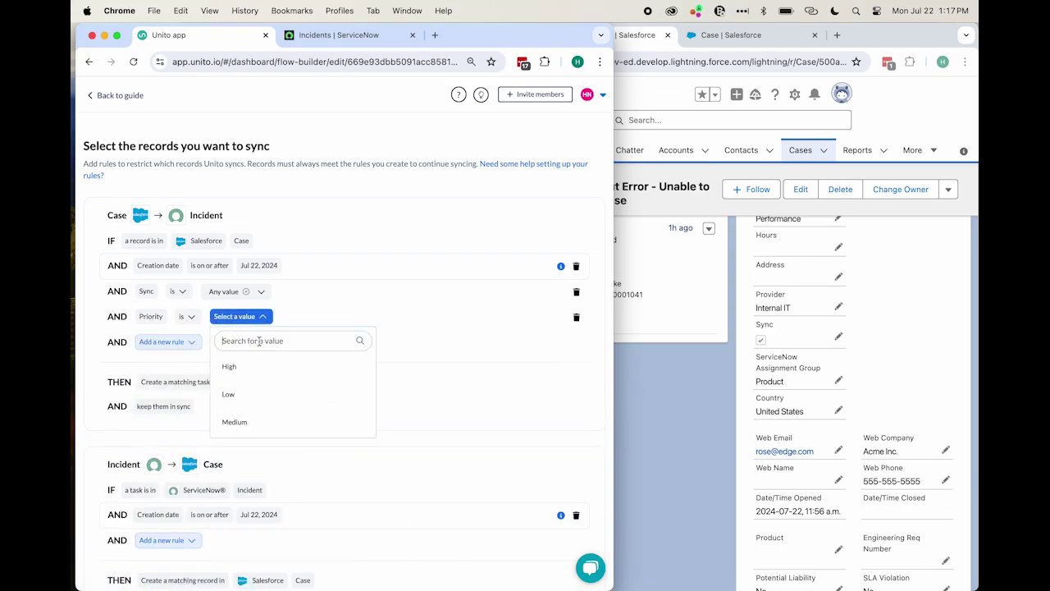
scroll(898, 394, up, 5)
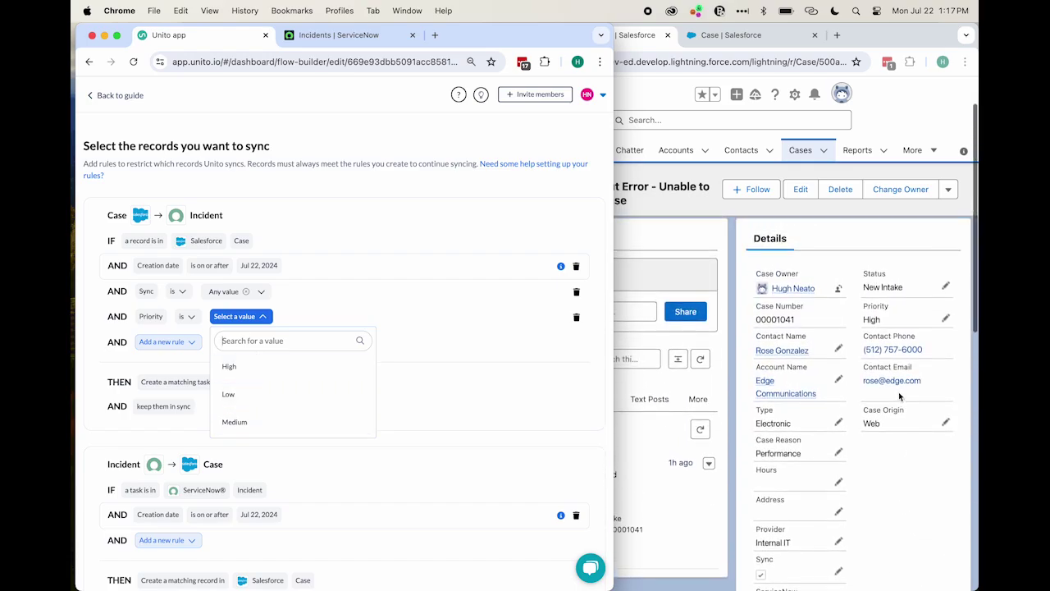
click(450, 322)
click(576, 316)
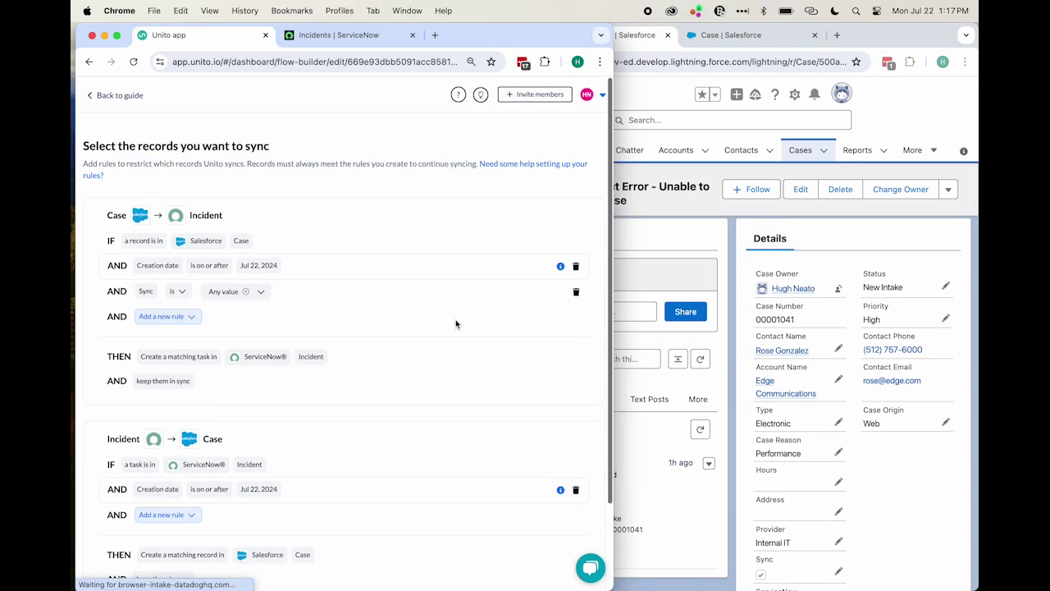
Add a Case-to-Incident rule requiring ServiceNow Assignment Group to be Product
click(188, 319)
text(assign)
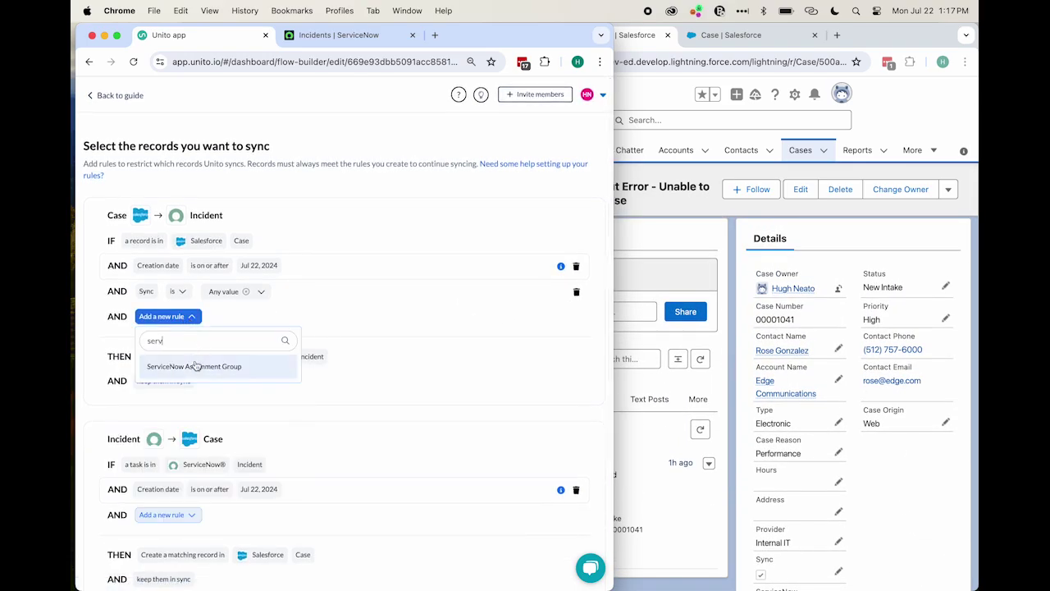
click(205, 363)
click(319, 316)
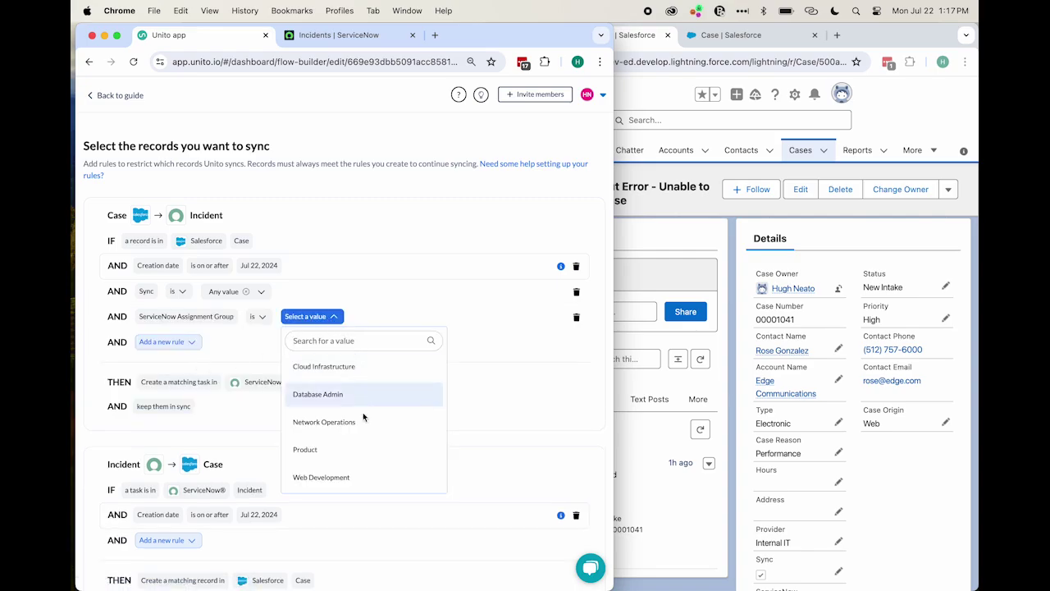
click(349, 453)
Review the ServiceNow Assignment Group options on the Website Checkout Error case in Salesforce, save with Product selected, and return to the Unito rules
click(903, 470)
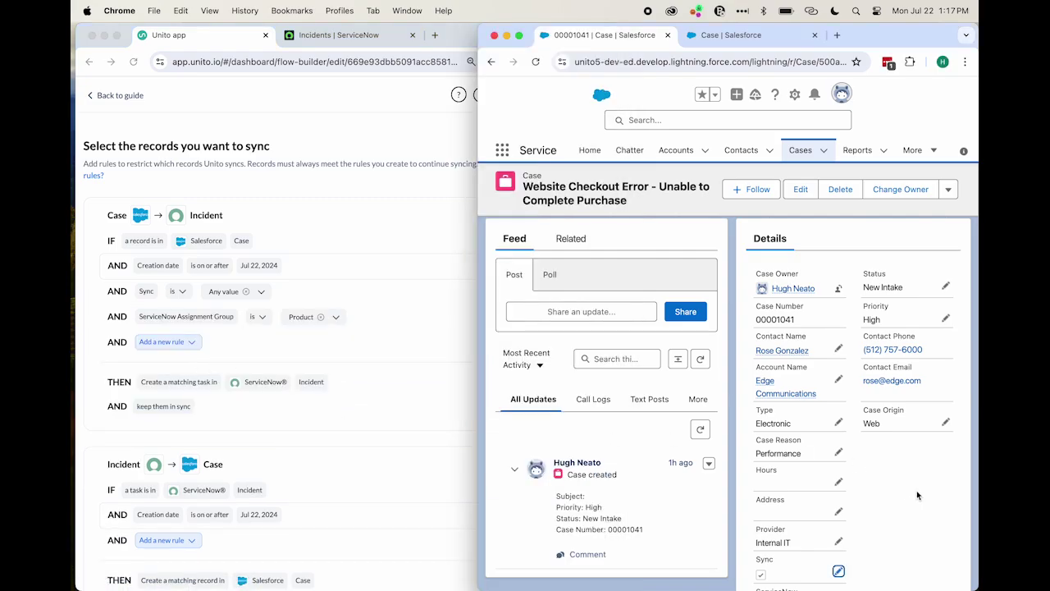
scroll(902, 476, down, 5)
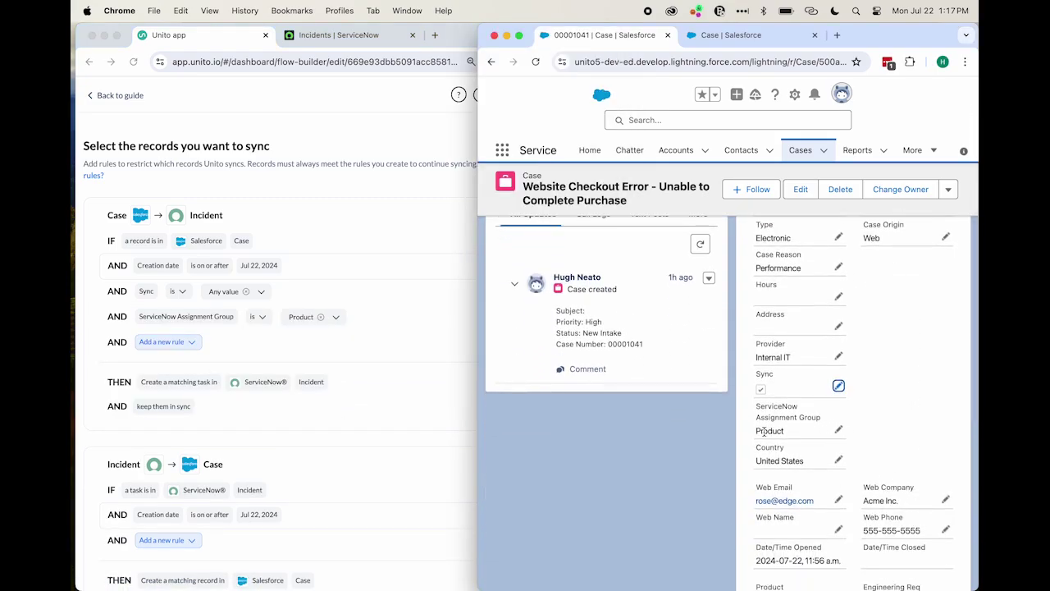
click(868, 420)
click(838, 432)
click(827, 450)
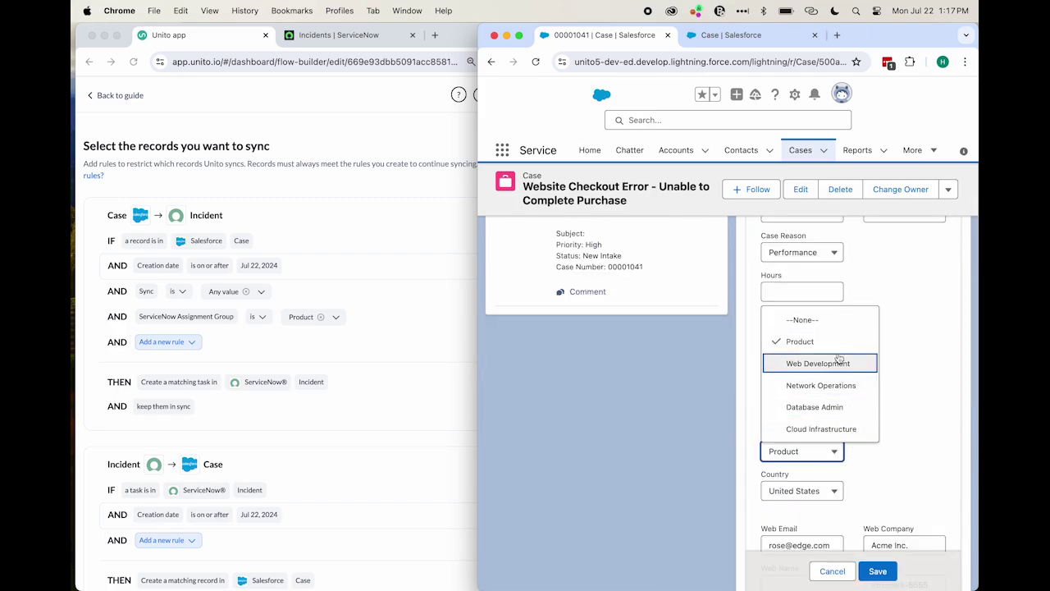
click(935, 363)
click(876, 571)
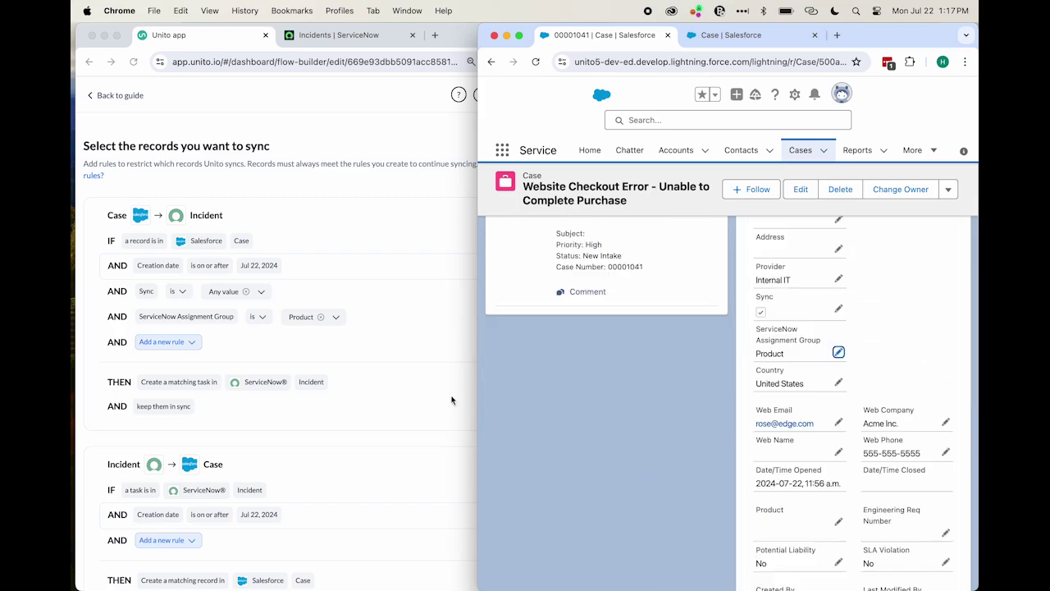
click(451, 399)
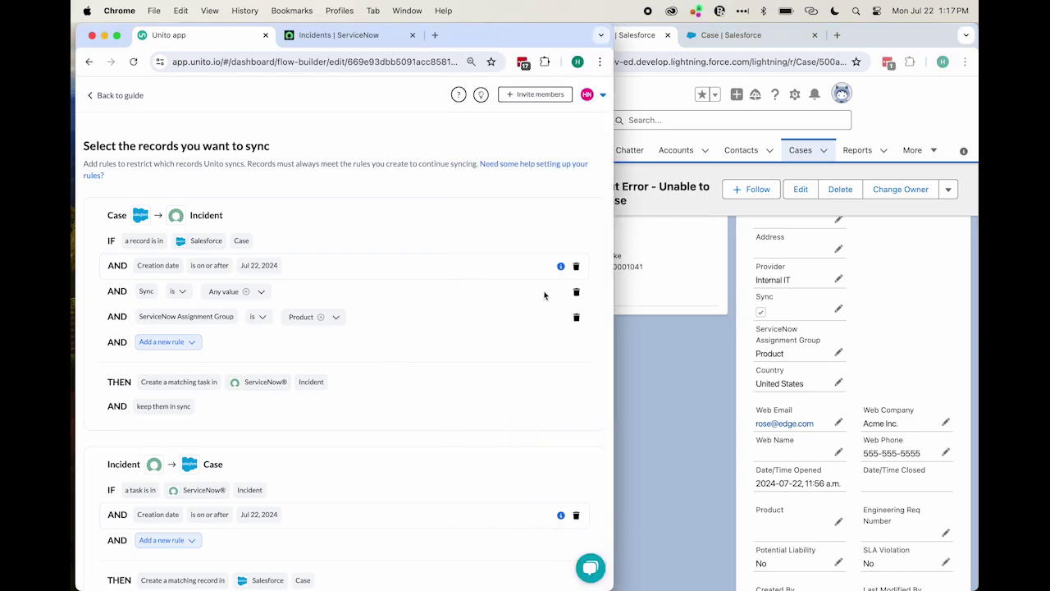
Remove the Case-to-Incident Sync rule and add an Incident-to-Case rule requiring Category to be Database
click(577, 293)
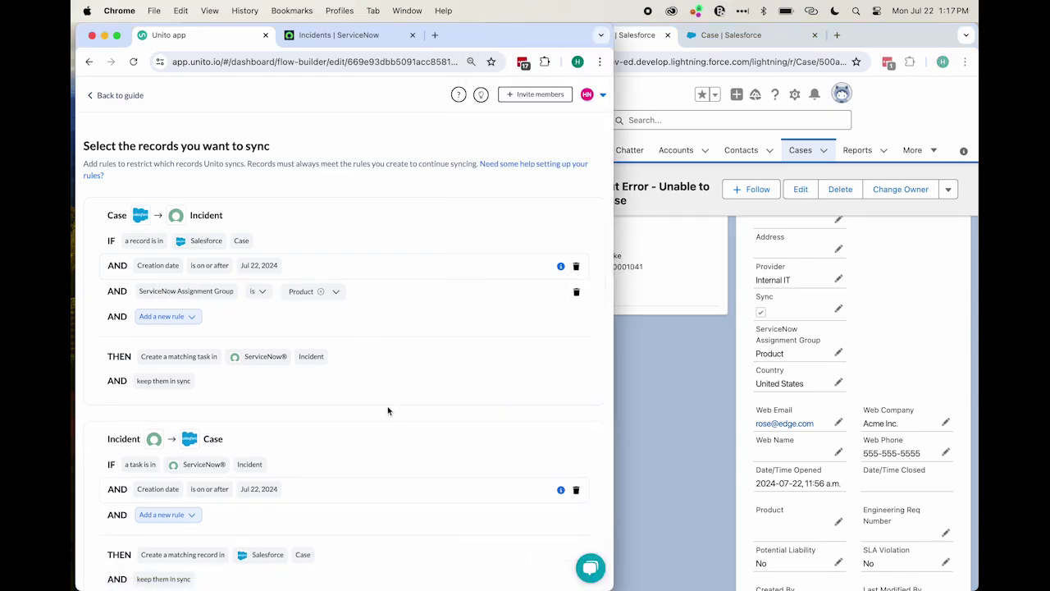
scroll(381, 432, down, 3)
click(189, 433)
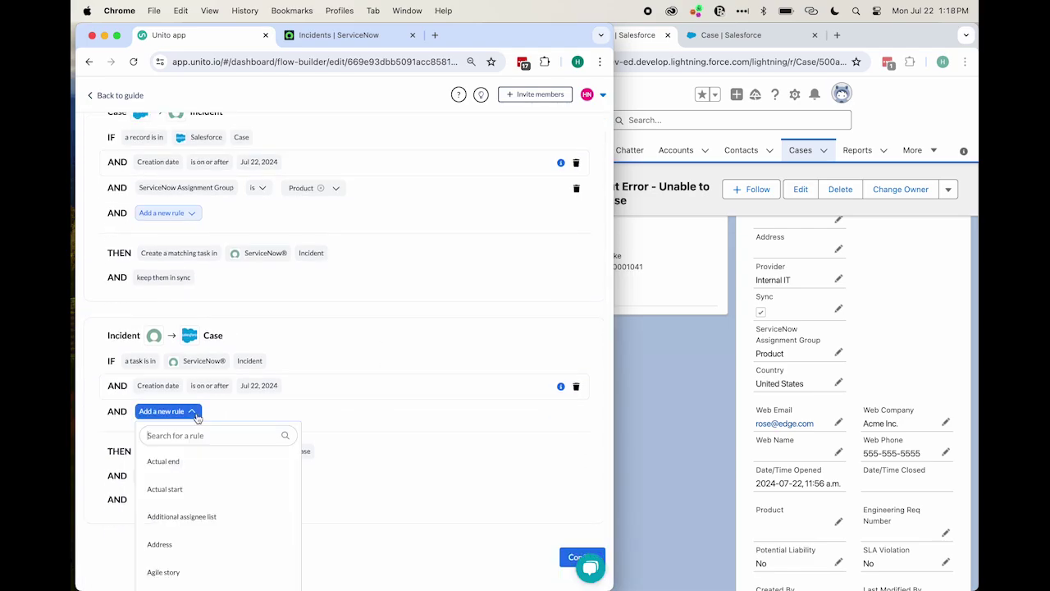
text(ca)
click(163, 488)
click(237, 411)
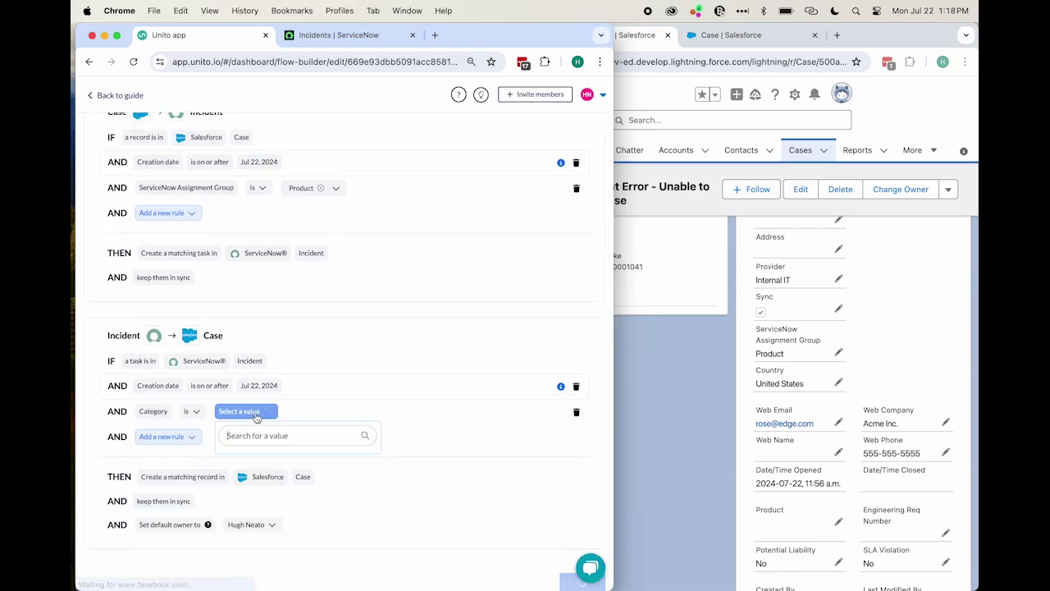
click(259, 436)
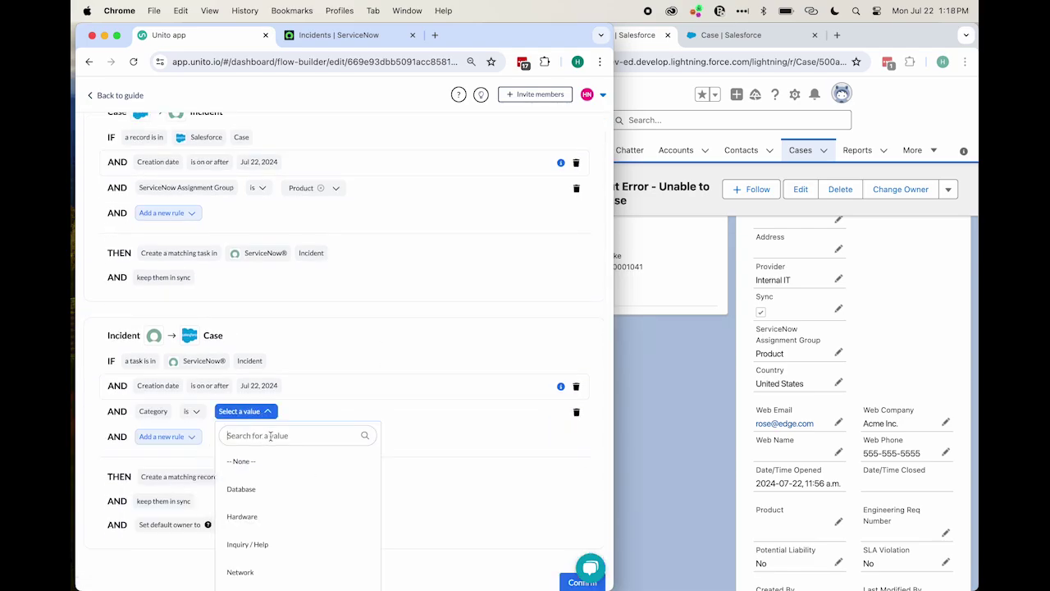
click(268, 489)
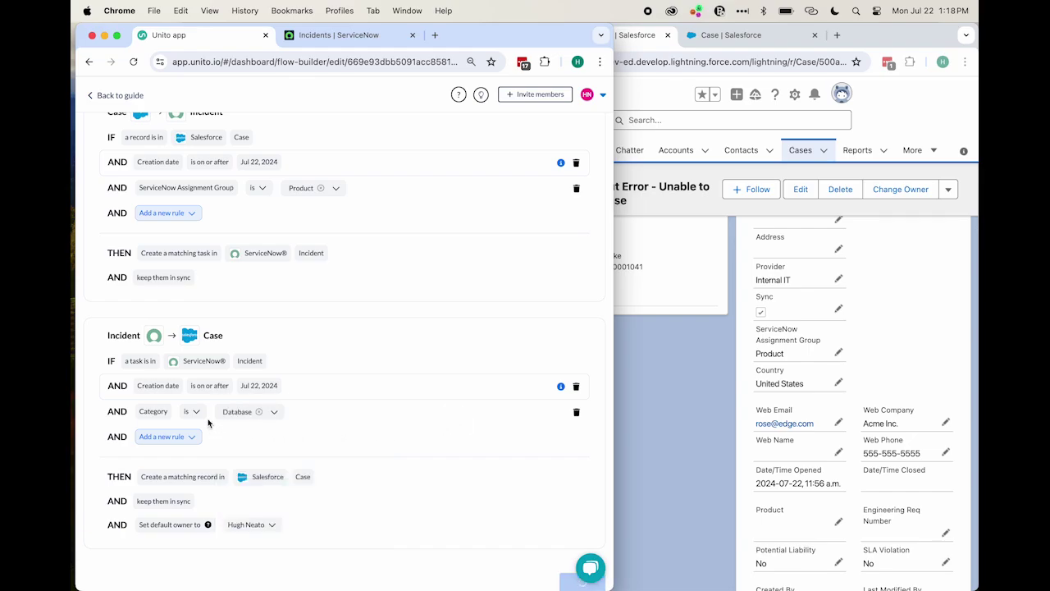
Confirm the sync rules and have the Salesforce and ServiceNow fields mapped automatically
scroll(492, 484, down, 1)
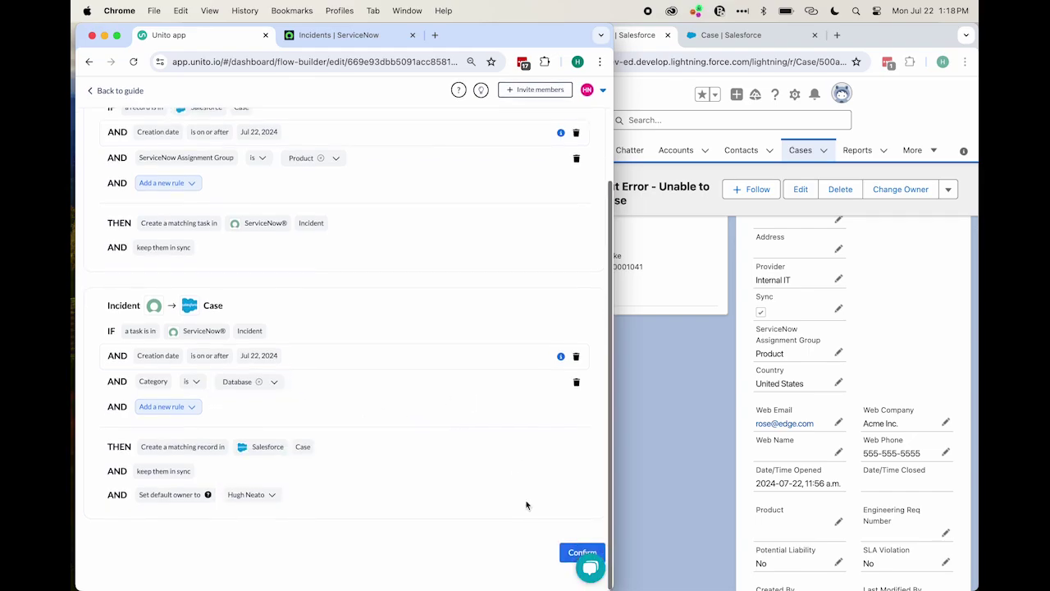
click(562, 558)
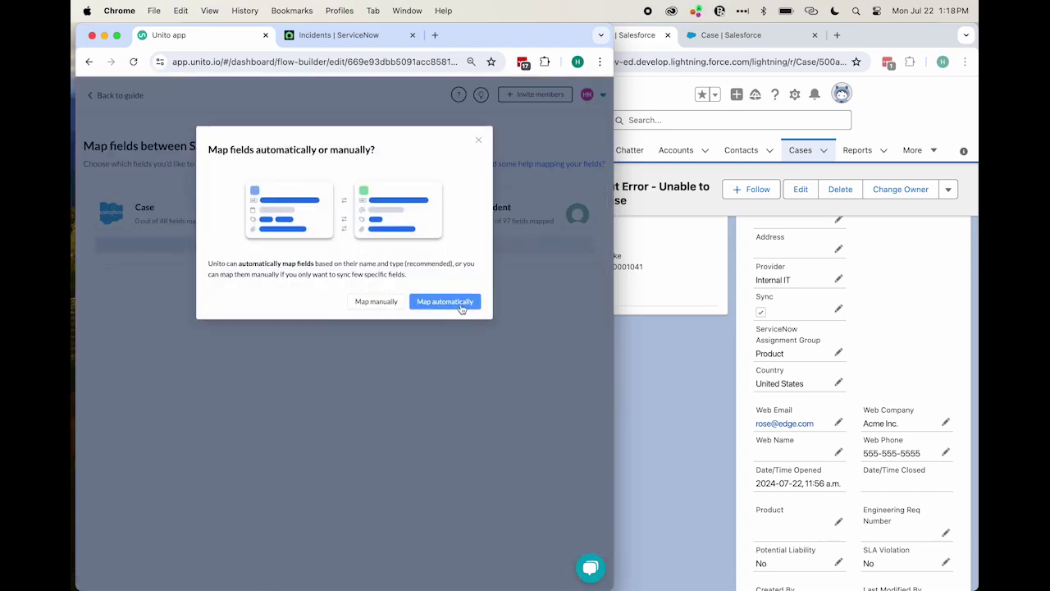
click(462, 303)
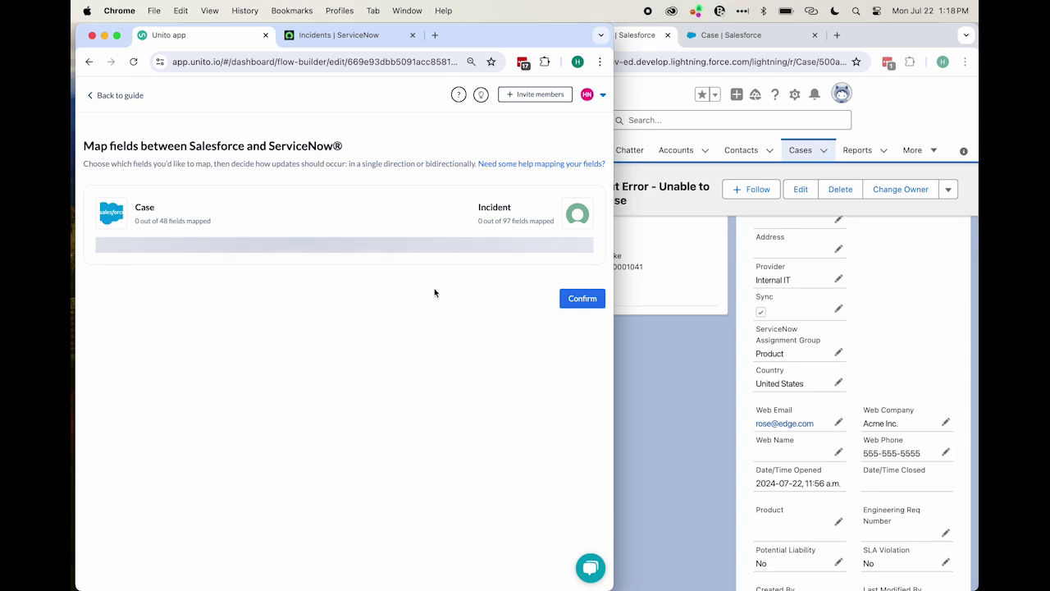
click(434, 292)
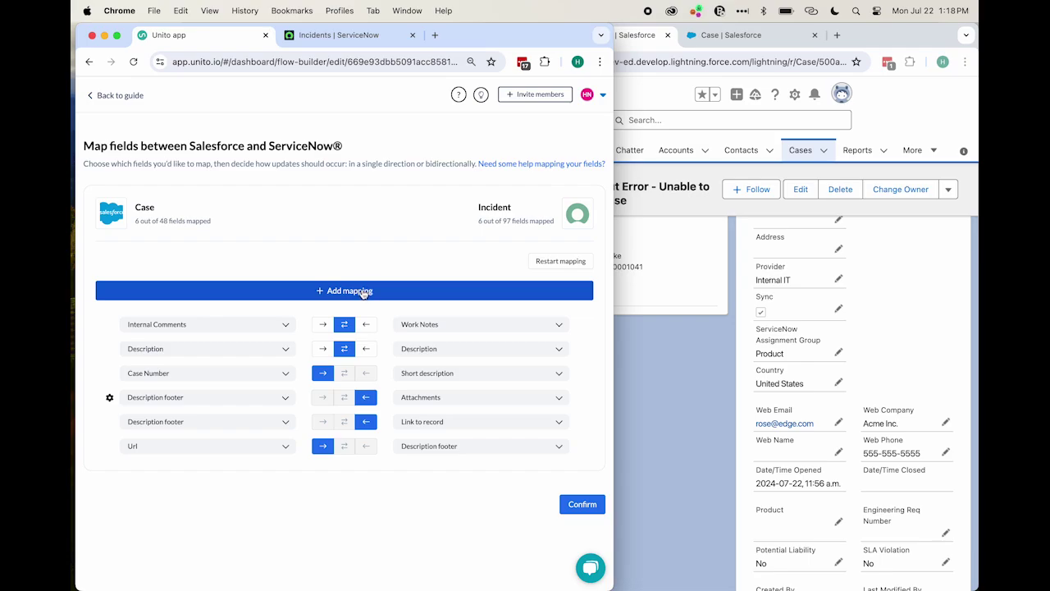
Add a two-way mapping between the Salesforce Address field and the ServiceNow Address field
click(363, 292)
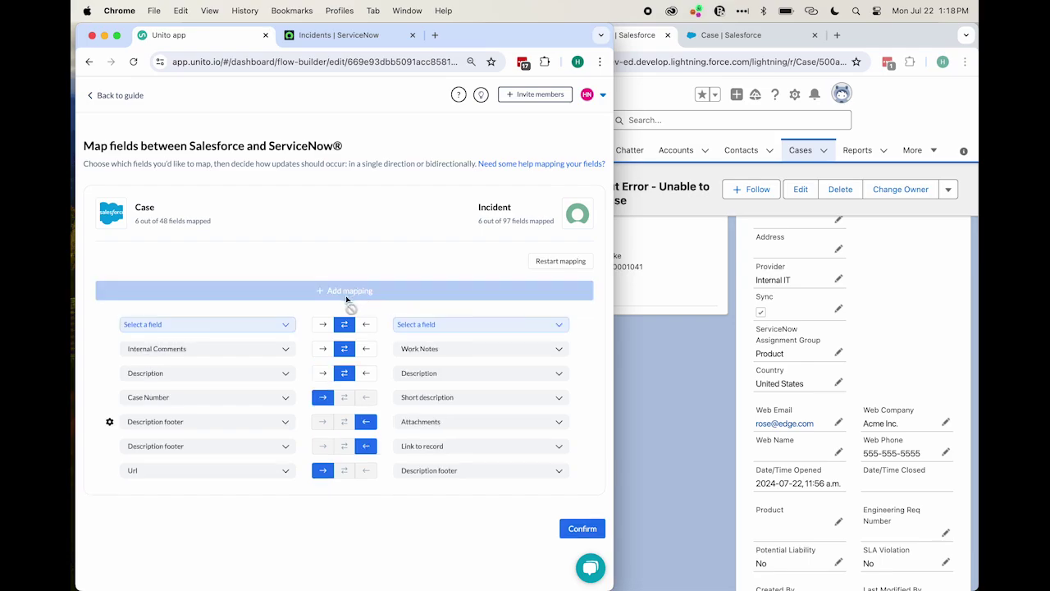
click(427, 332)
scroll(467, 443, down, 5)
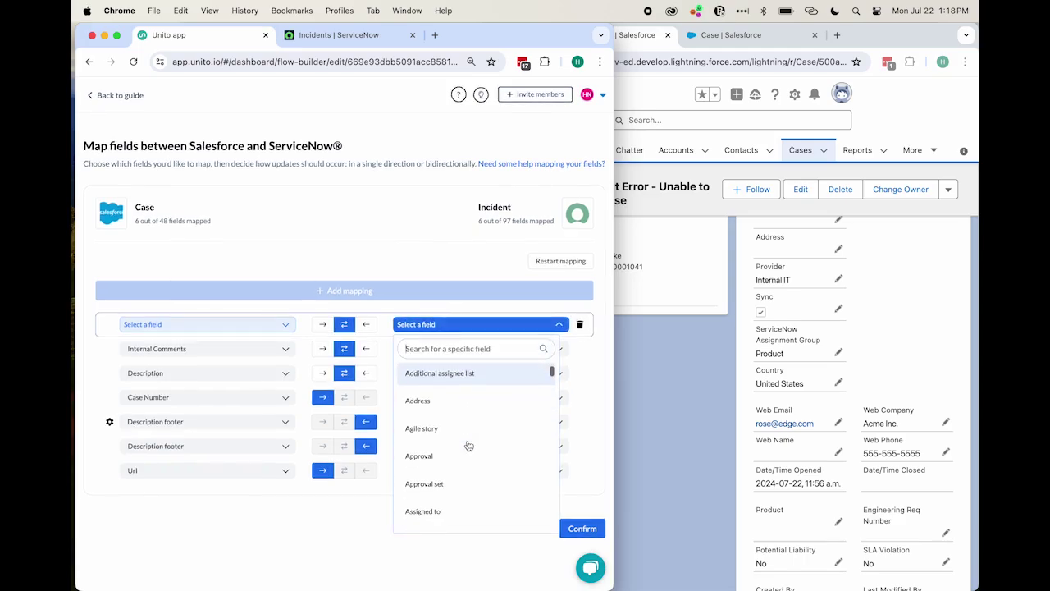
scroll(468, 443, up, 2)
click(432, 401)
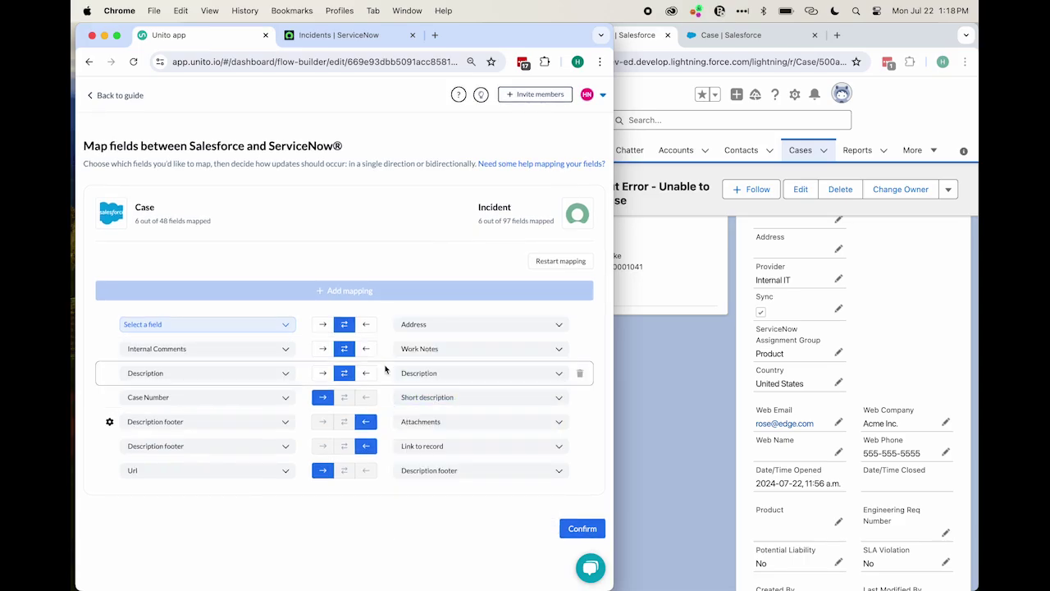
click(263, 325)
click(197, 402)
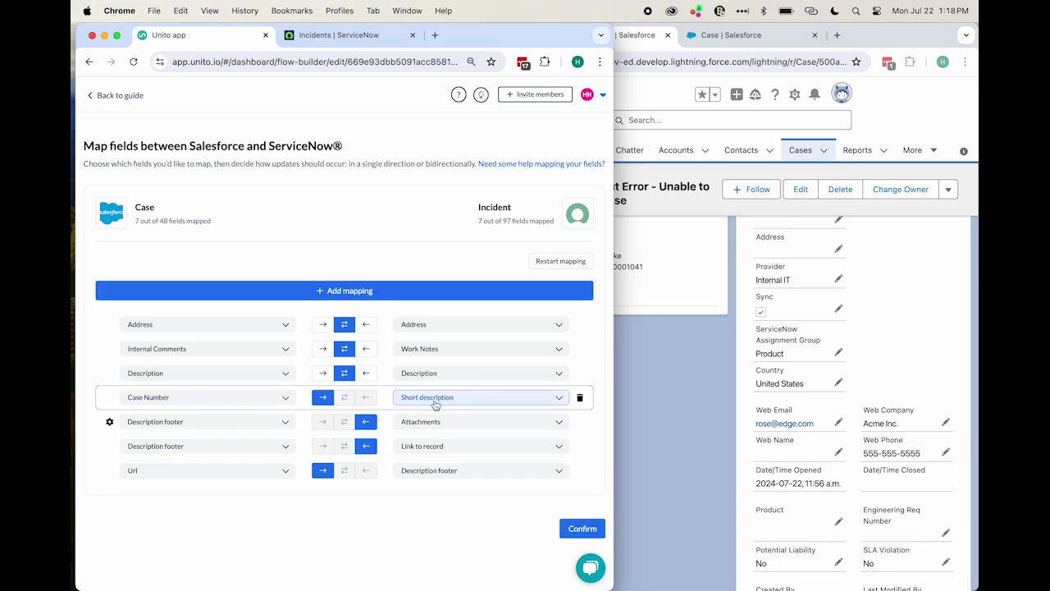
Replace Case Number with Subject in the Short description mapping and make that mapping two-way
click(243, 401)
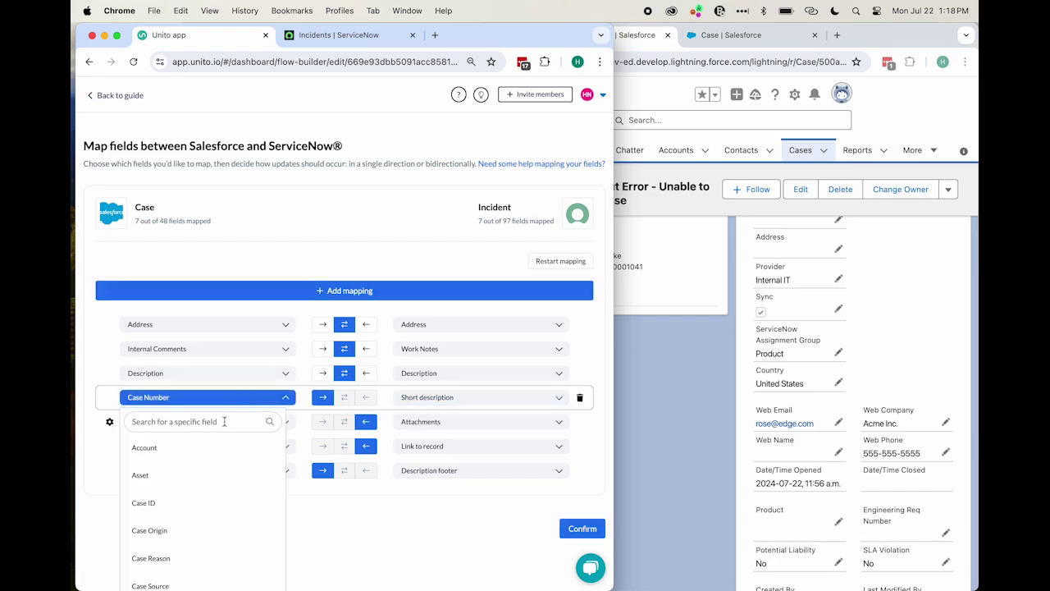
text(s)
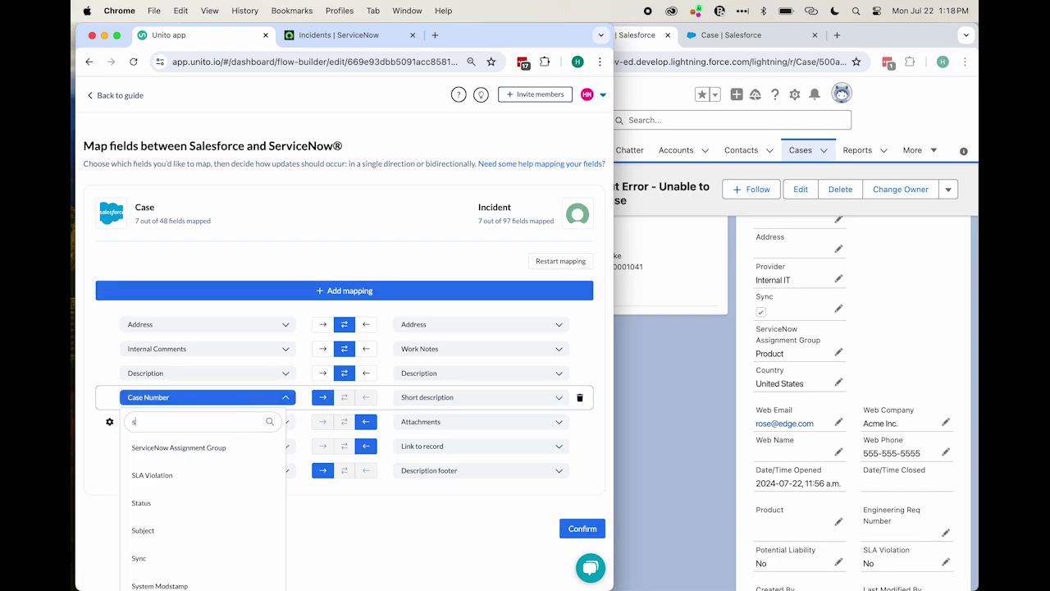
click(200, 535)
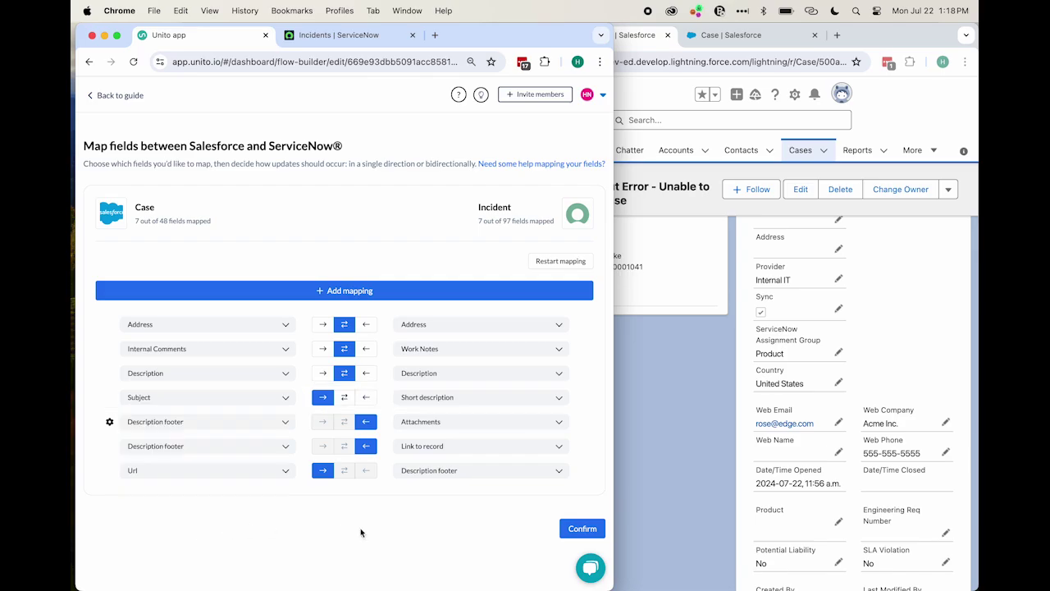
click(344, 397)
Add a value pair to the Case Origin and Channel mapping, matching a Salesforce case origin with ServiceNow's Virtual Agent
scroll(904, 332, up, 5)
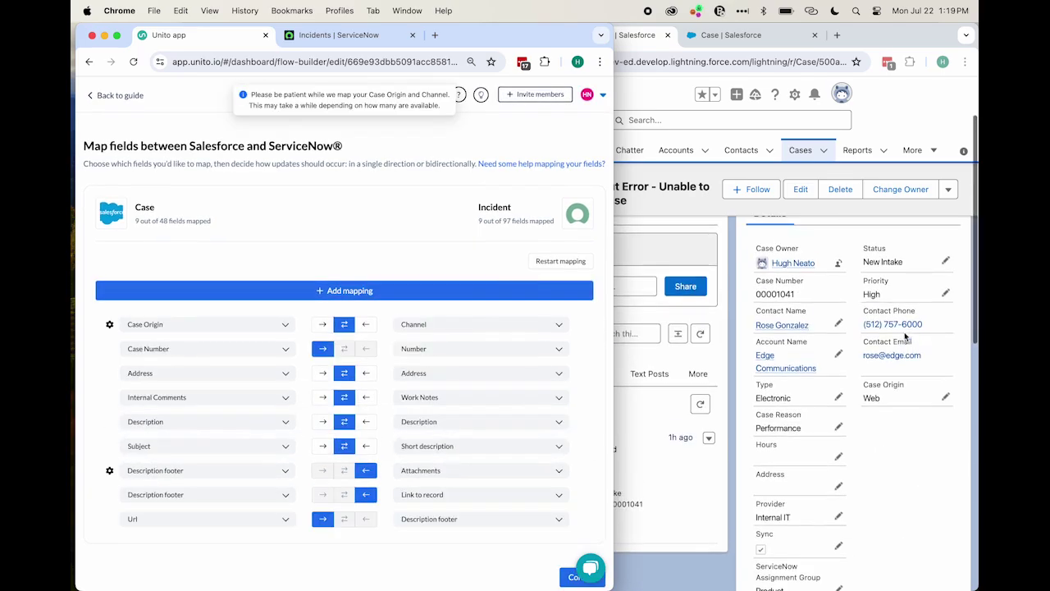
click(109, 325)
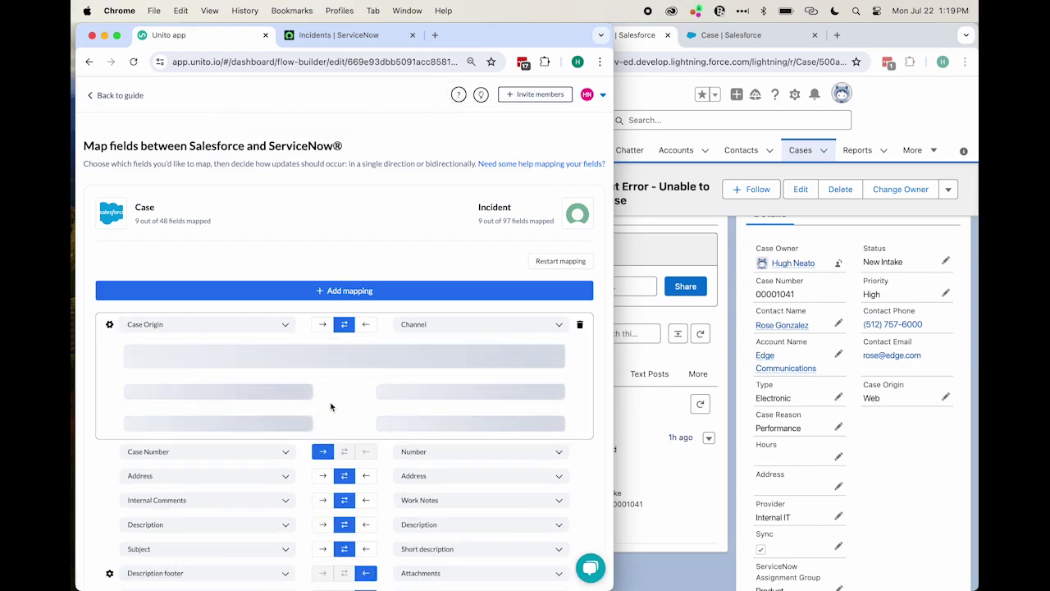
click(344, 354)
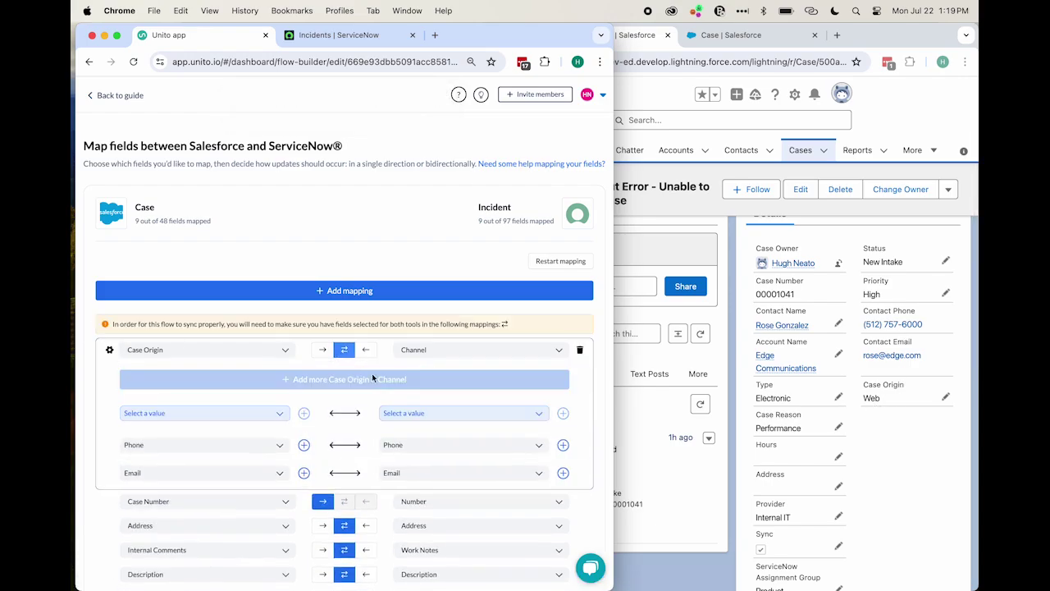
click(415, 412)
scroll(441, 485, down, 2)
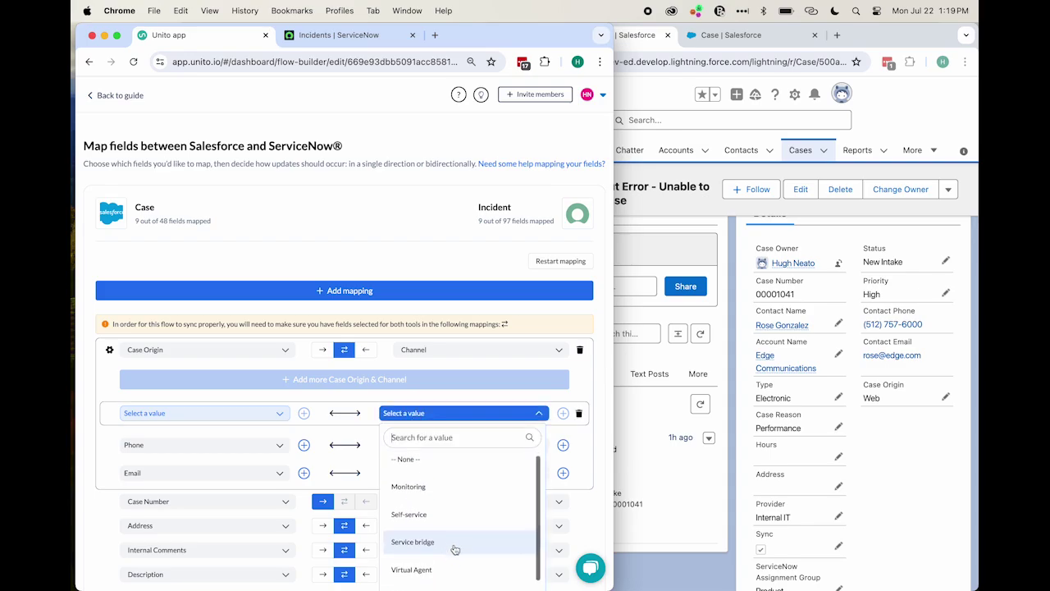
scroll(444, 546, down, 2)
click(447, 529)
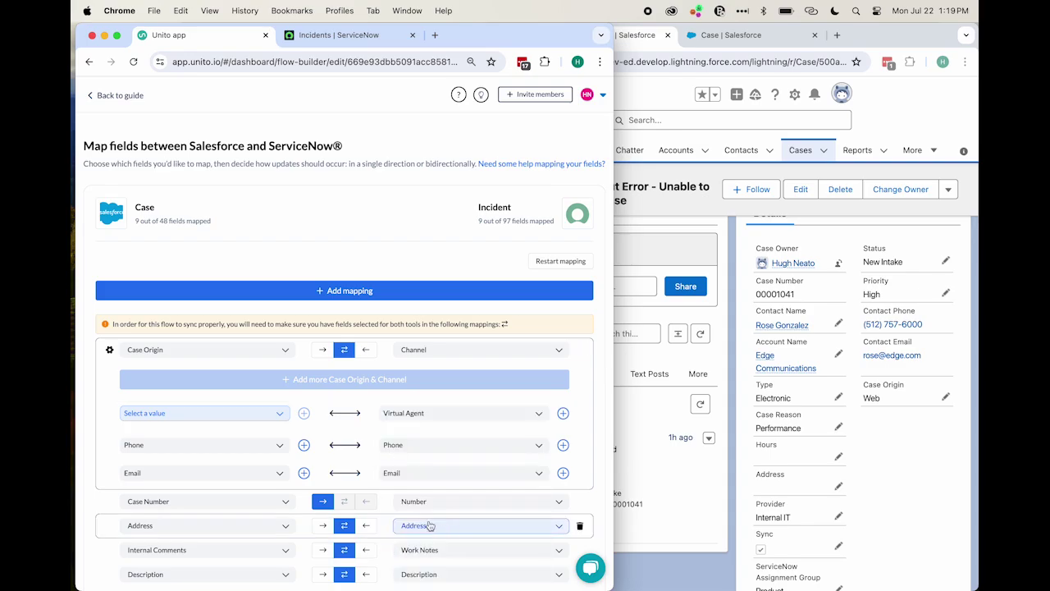
click(266, 414)
click(226, 464)
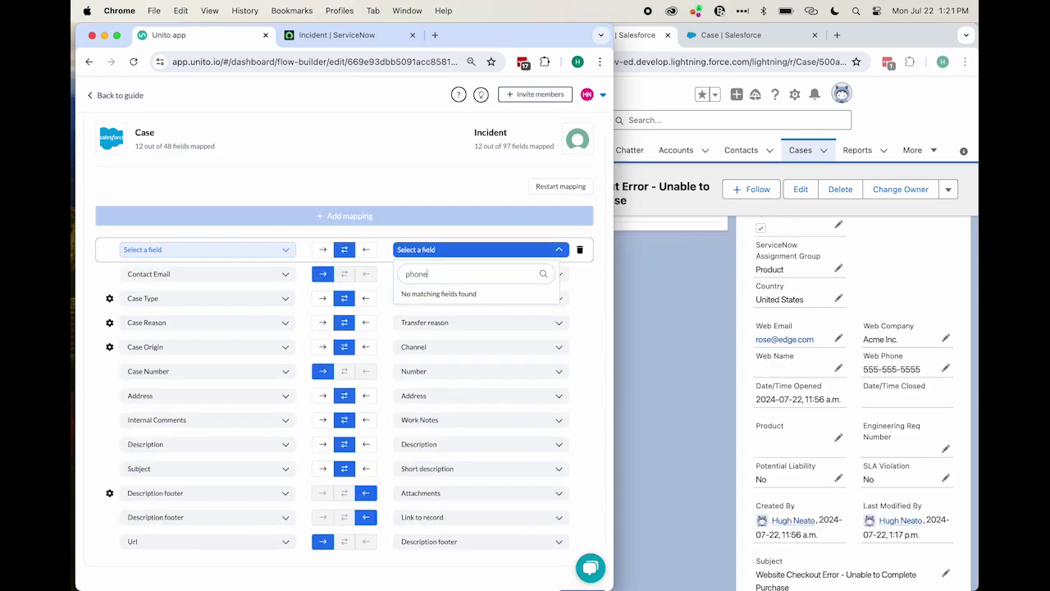
Complete the new field mapping by pairing the Salesforce Phone field with the ServiceNow Description footer
key(BackSpace)
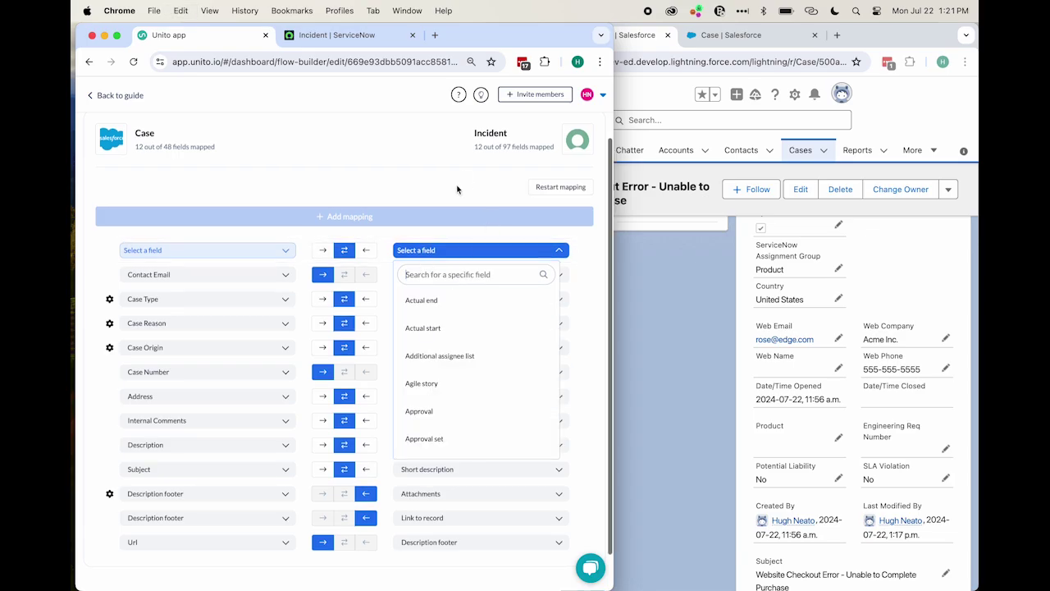
click(460, 188)
click(268, 254)
text(phone)
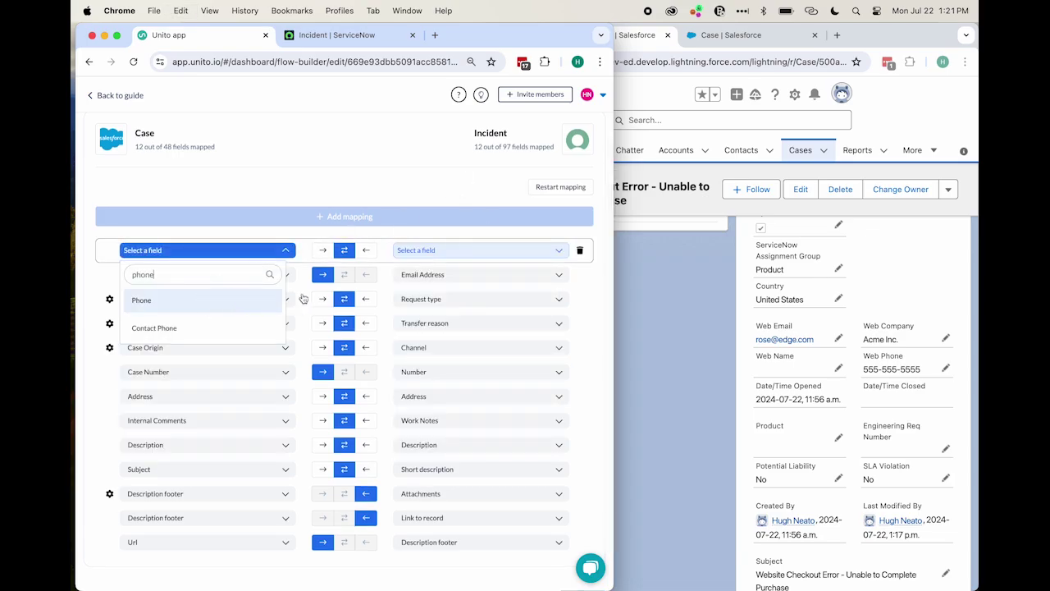
click(217, 300)
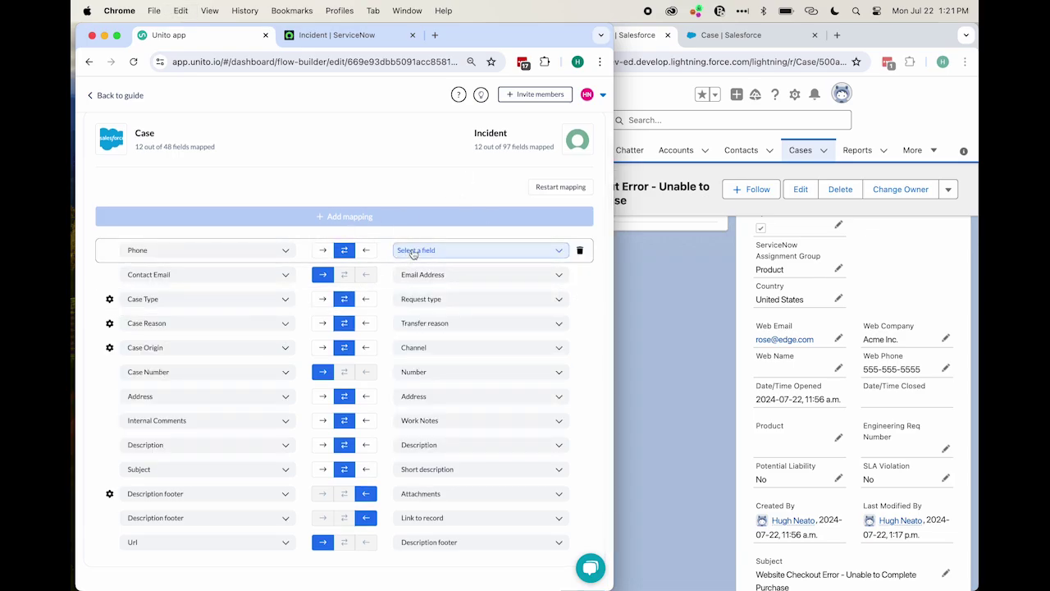
click(410, 250)
text(footer)
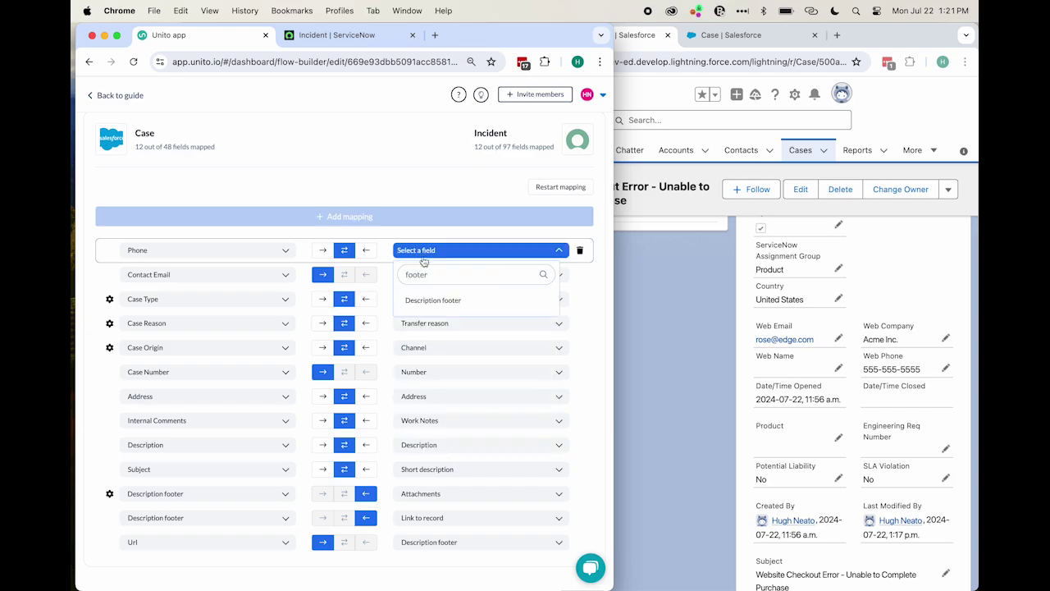
click(443, 301)
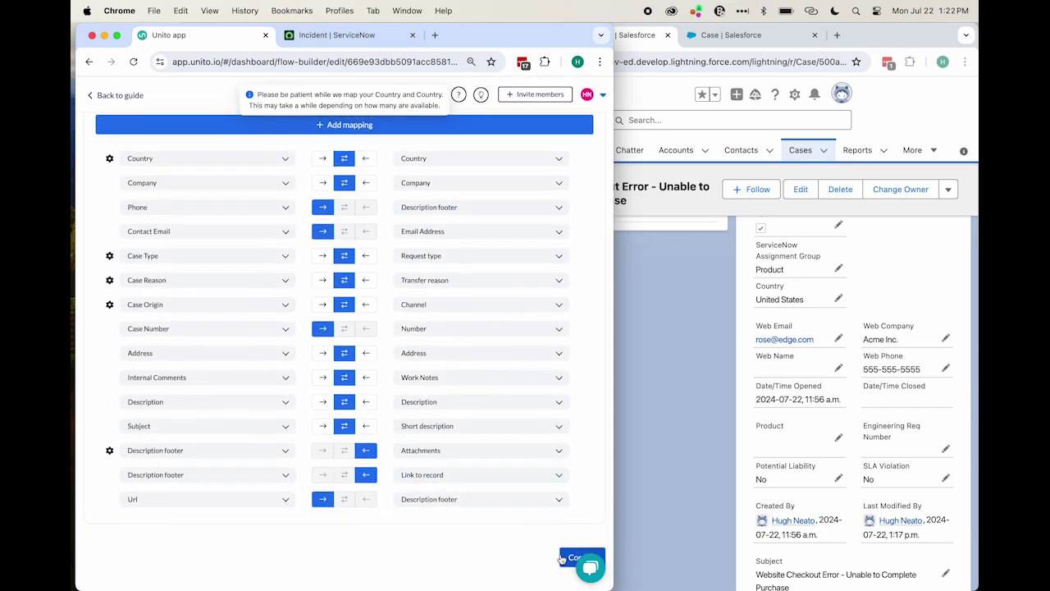
Confirm the field mappings and launch the Case Records ⇄ Incident Records flow with auto sync enabled
click(566, 558)
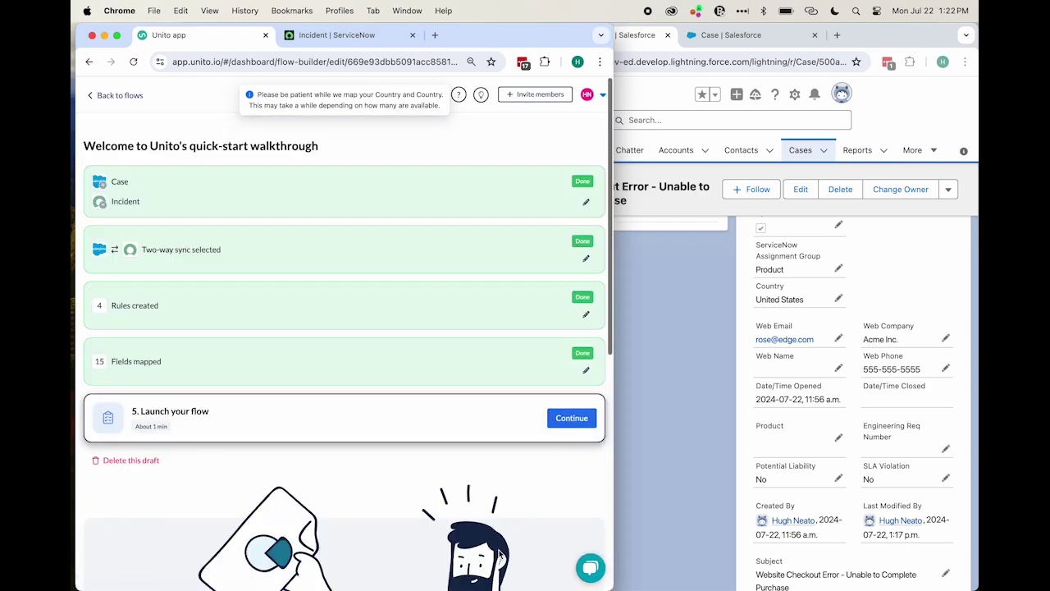
click(568, 420)
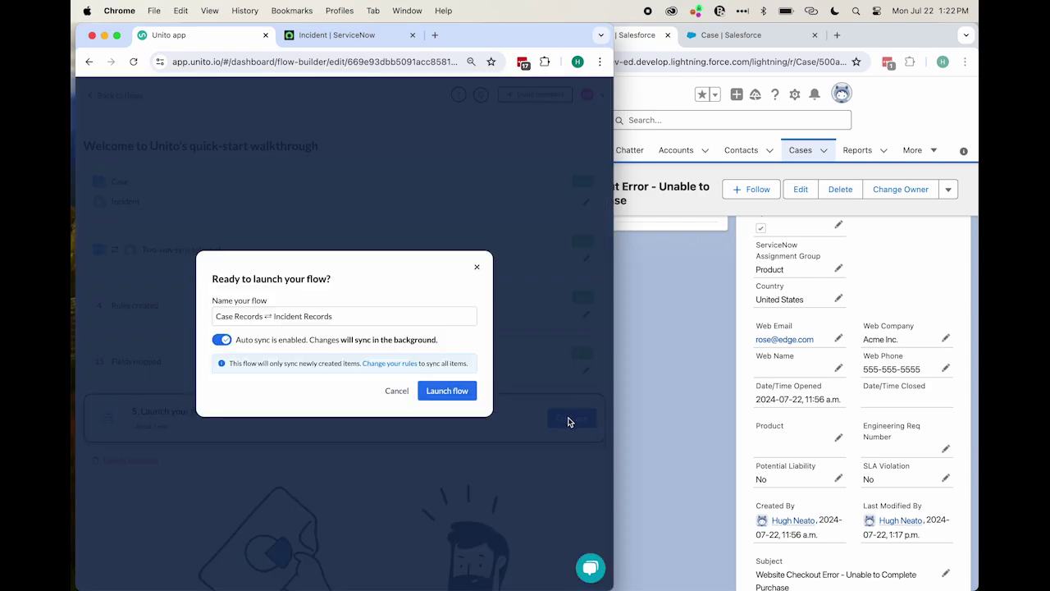
click(460, 394)
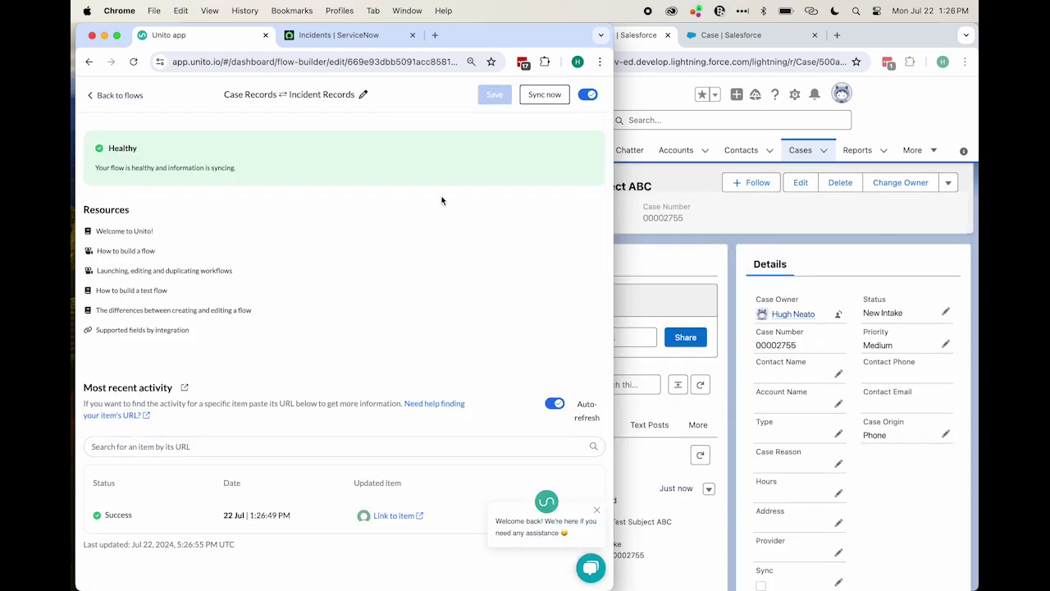
Open the synced ServiceNow incident from the flow's recent activity and compare it with Salesforce case "TEST Website Checkout Error - Unable to Complete Purchase"
click(392, 515)
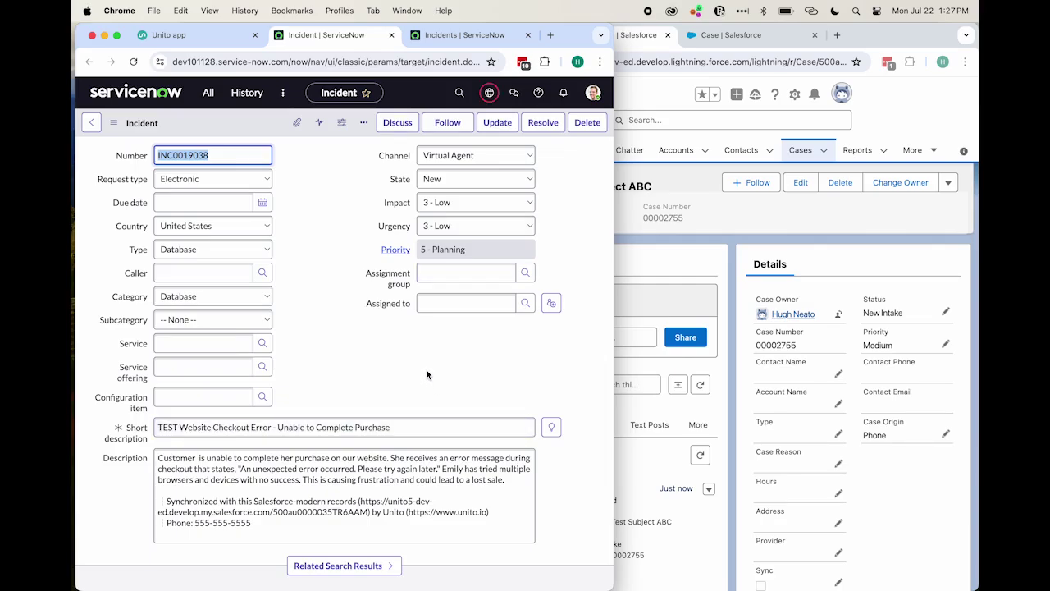
click(713, 226)
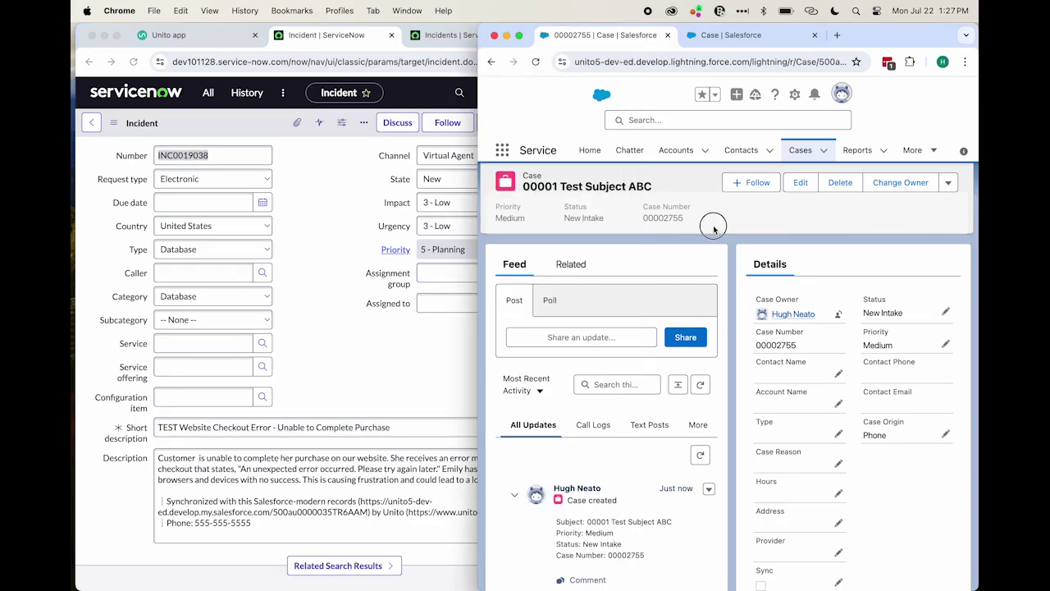
click(798, 153)
click(628, 298)
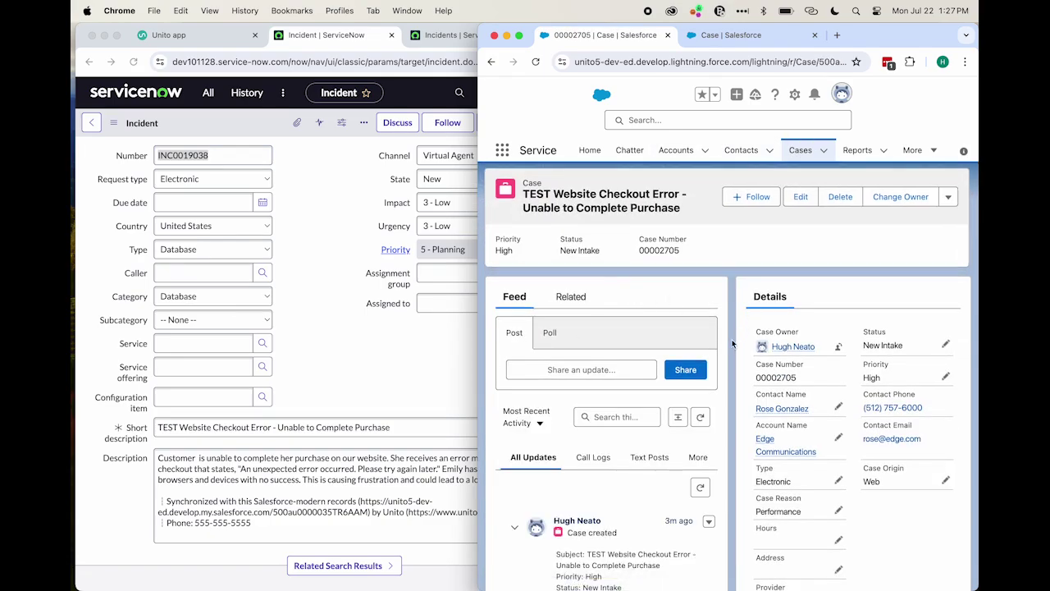
scroll(725, 351, down, 3)
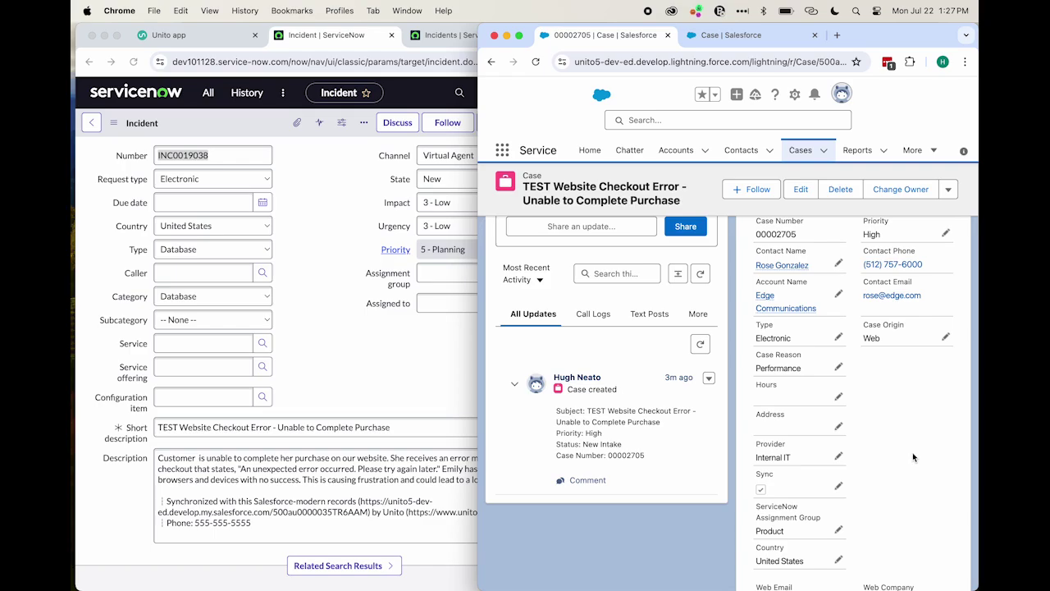
click(425, 398)
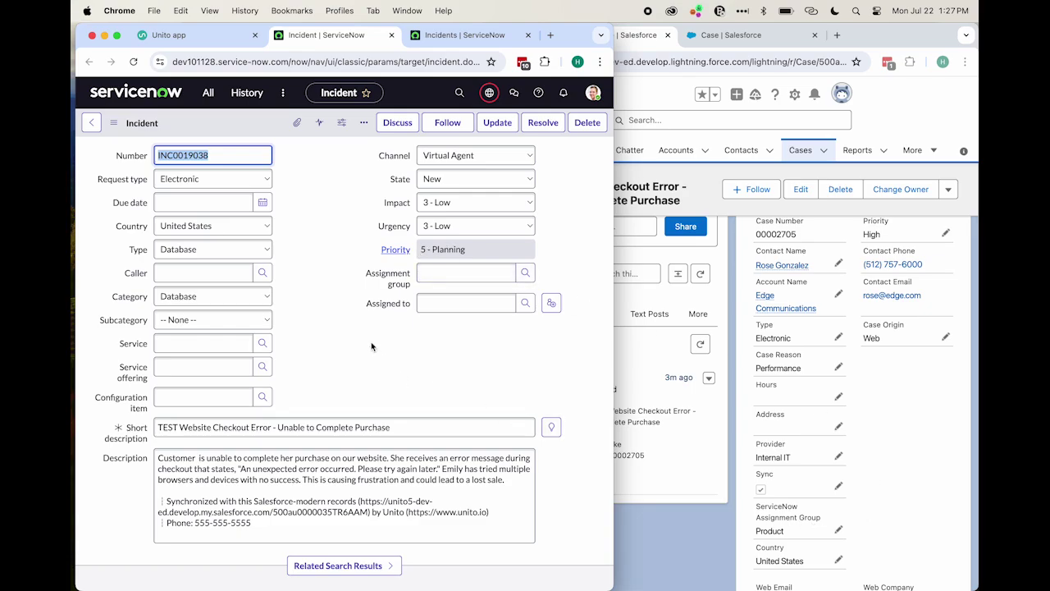
Add a two-way mapping to the Unito flow between Salesforce's ServiceNow Assignment Group and ServiceNow's Assignment group
click(169, 35)
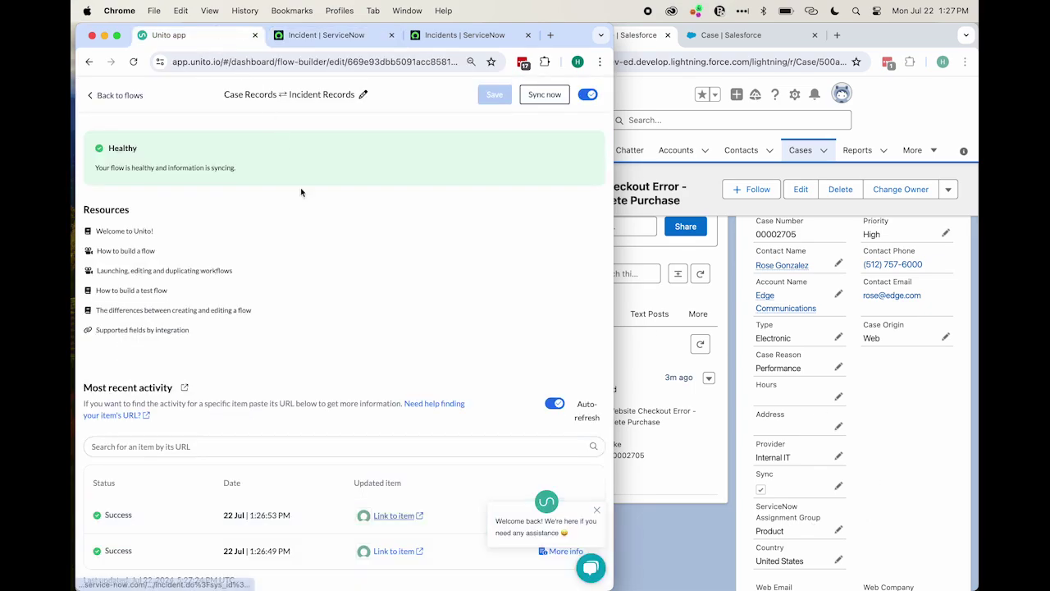
scroll(361, 271, up, 5)
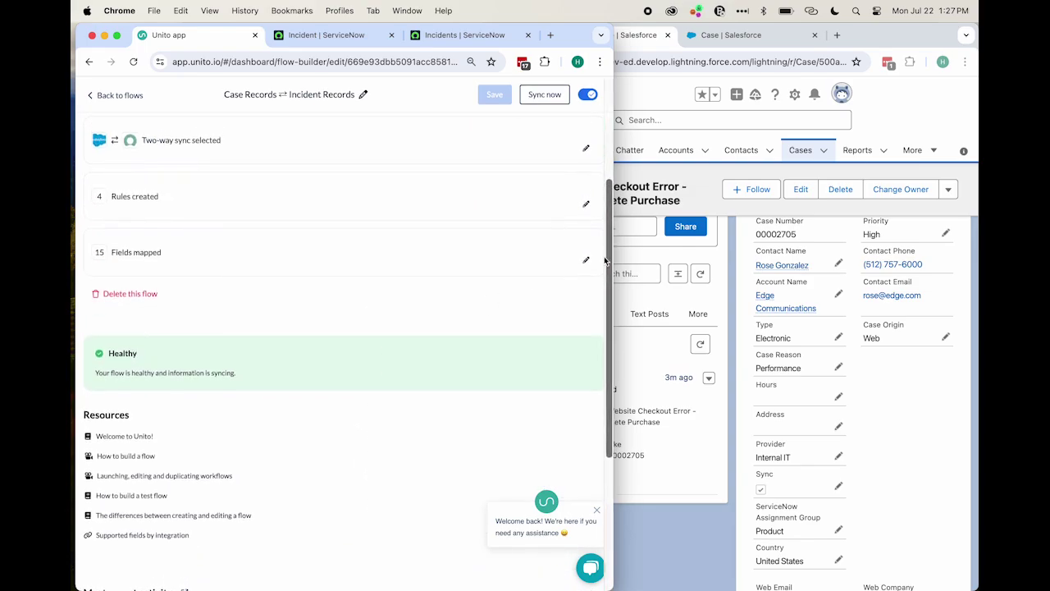
click(586, 260)
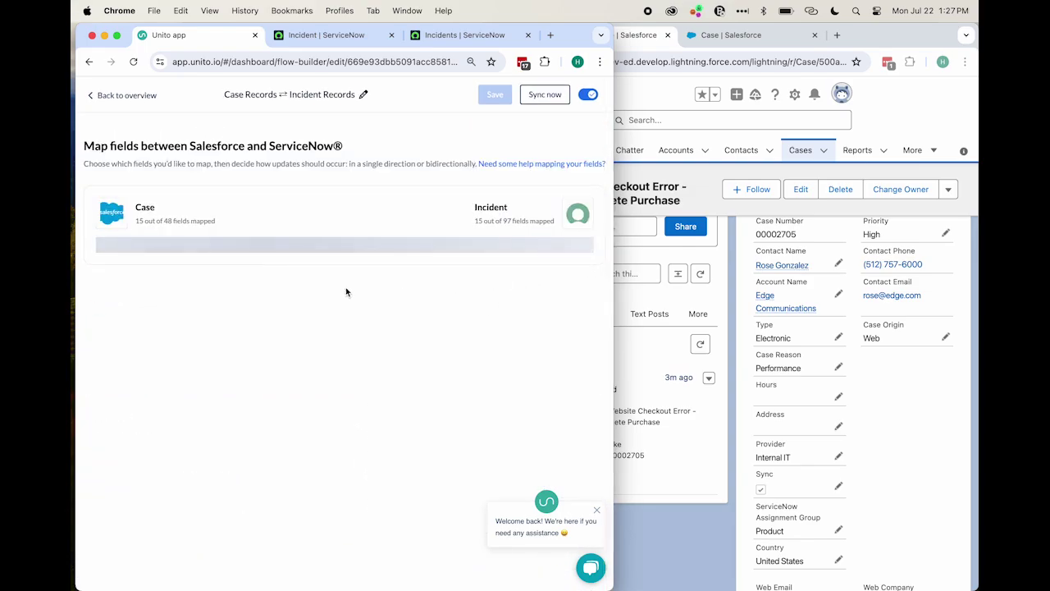
click(319, 292)
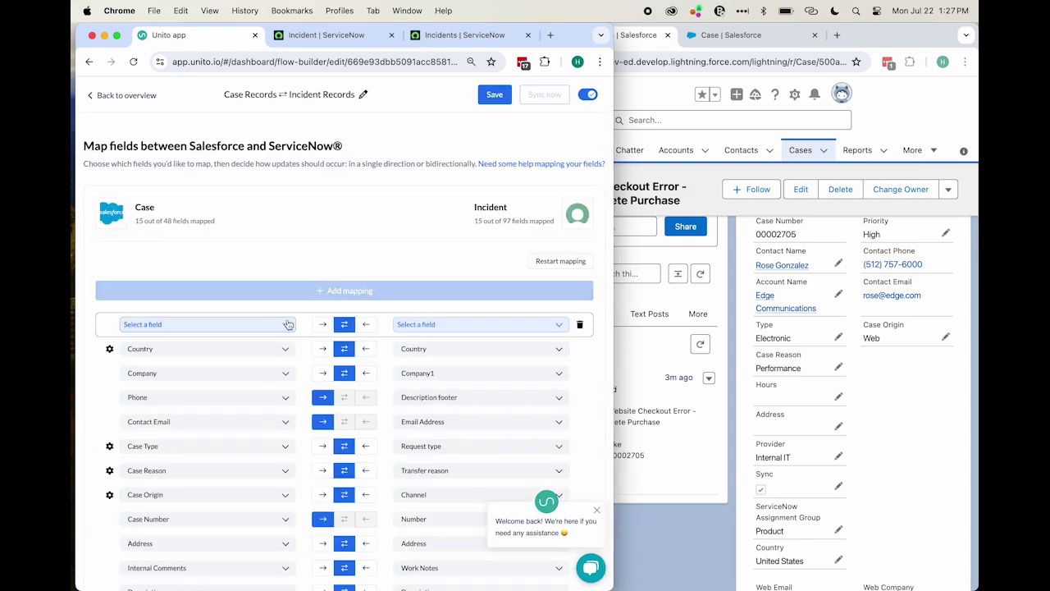
click(435, 329)
text(ass)
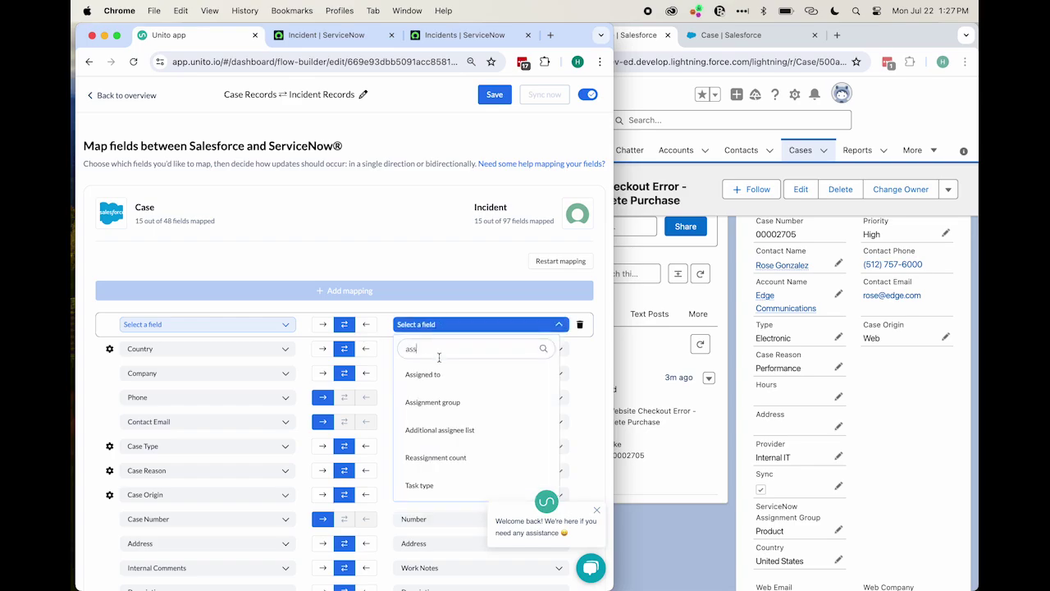
click(443, 402)
click(268, 328)
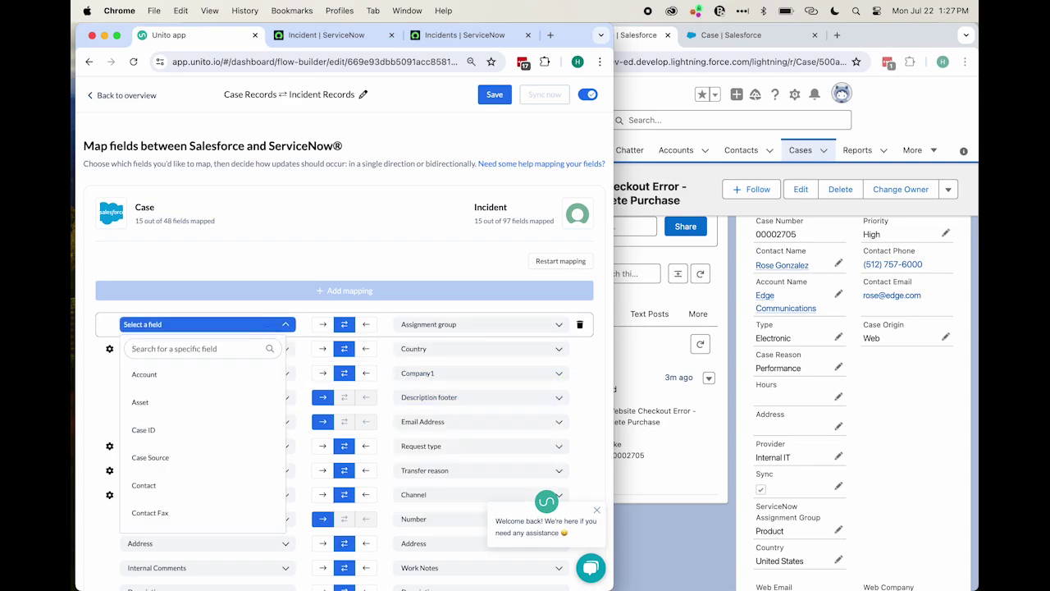
text(serv)
click(223, 376)
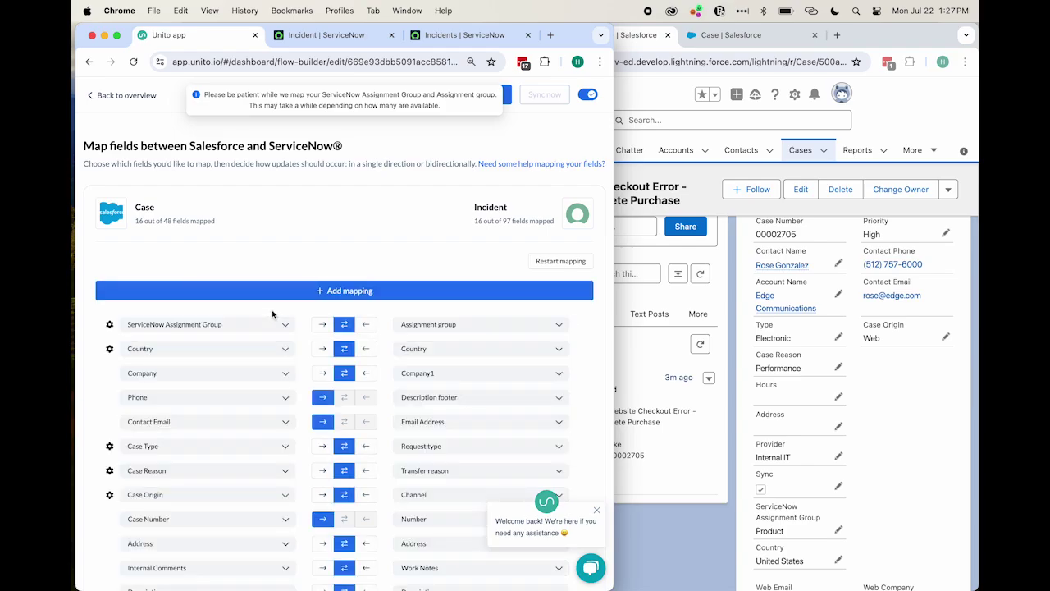
Add a value pair to the assignment group mapping, matching Salesforce's Product with ServiceNow's Product Support
click(110, 326)
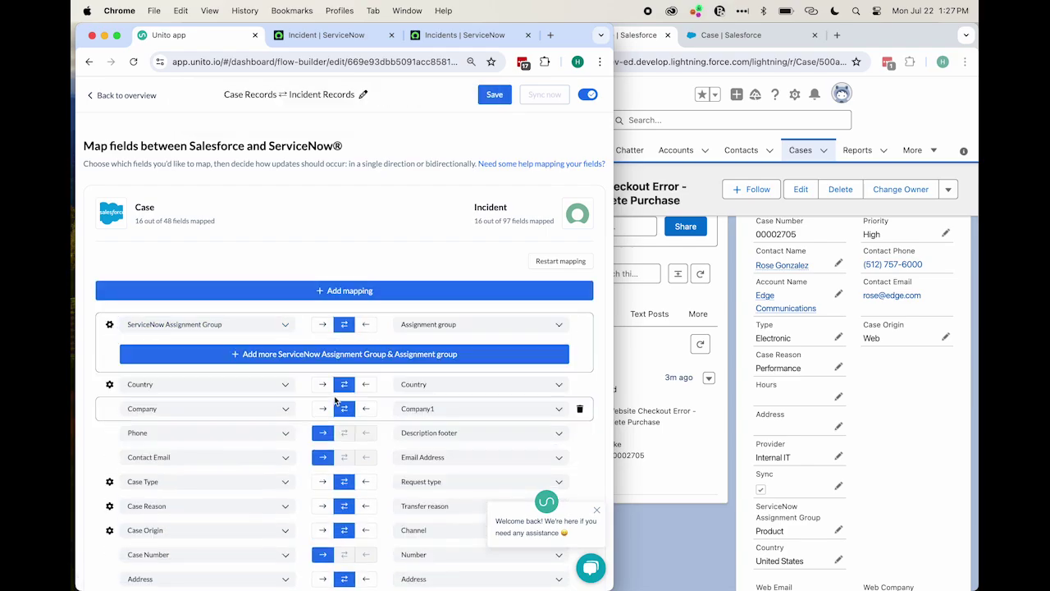
click(415, 408)
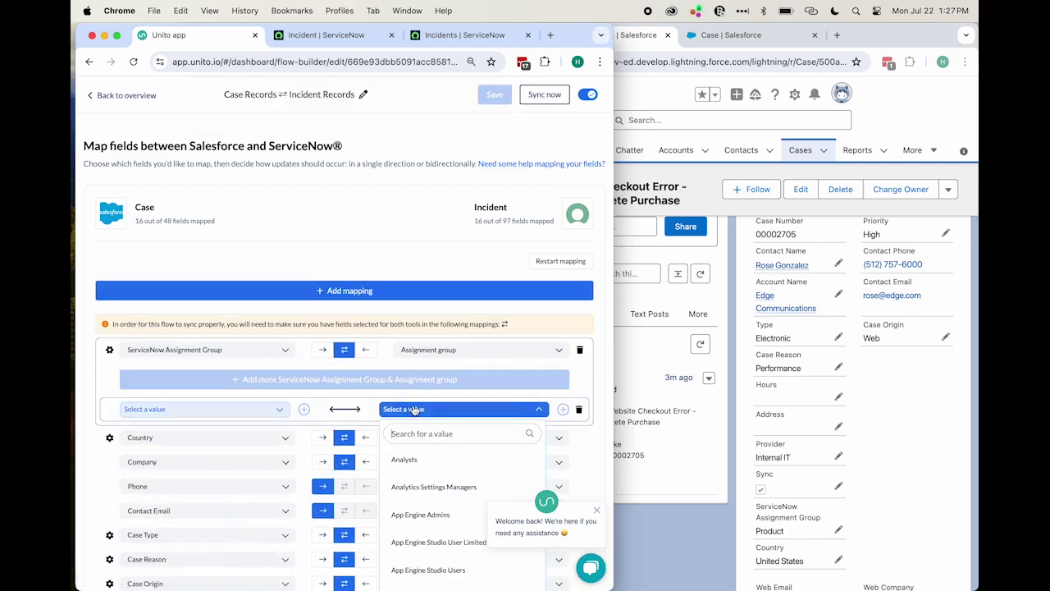
text(product)
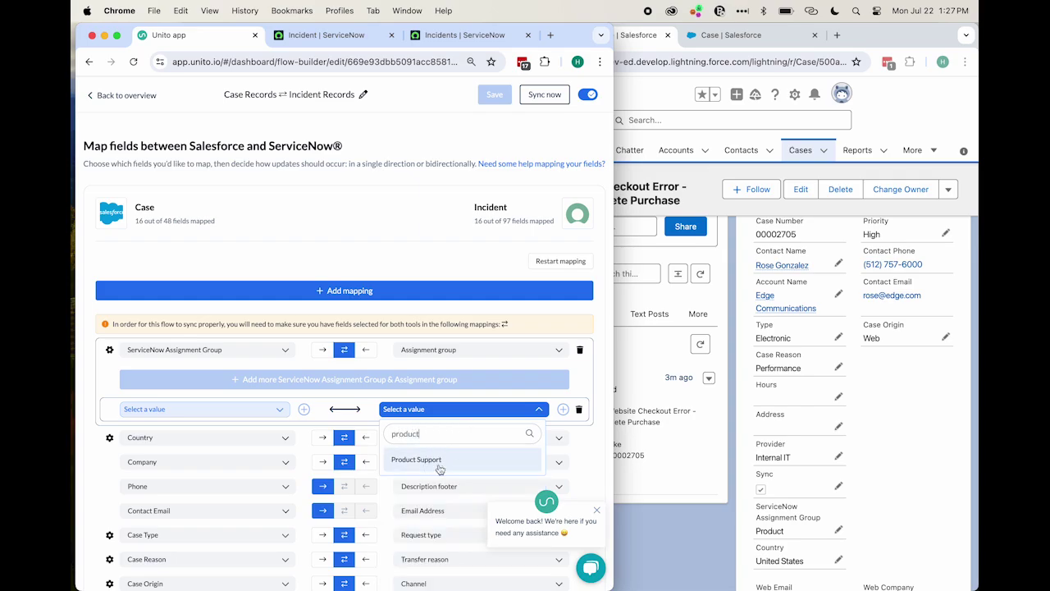
click(440, 462)
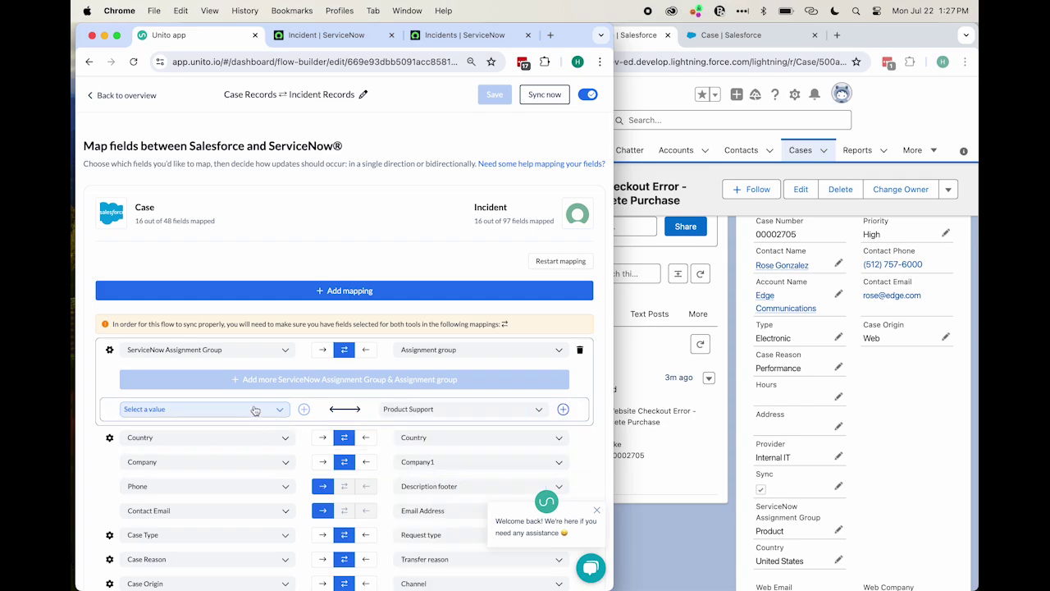
click(252, 408)
text(product)
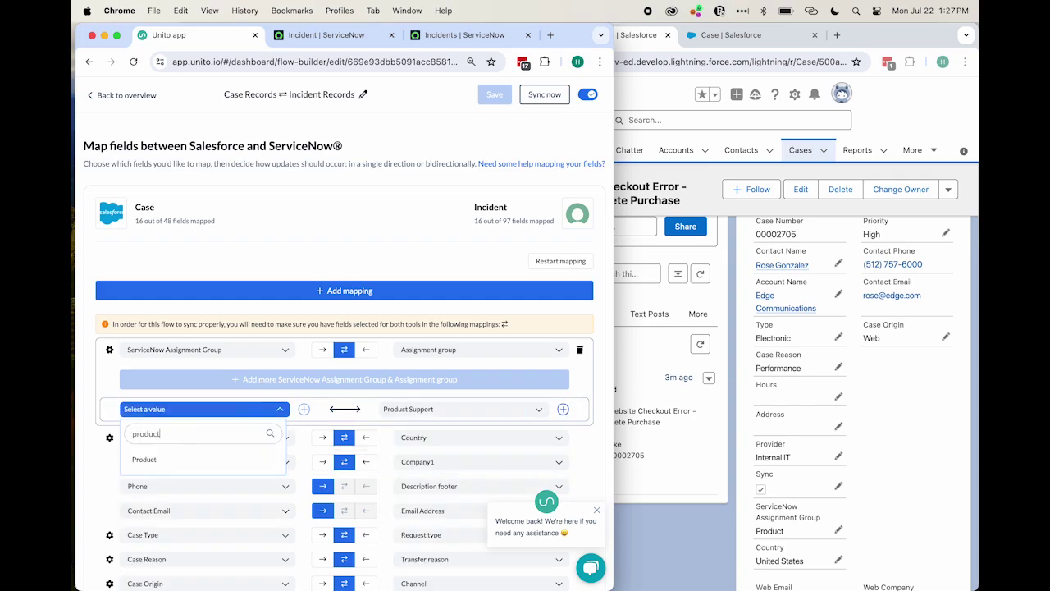
click(220, 461)
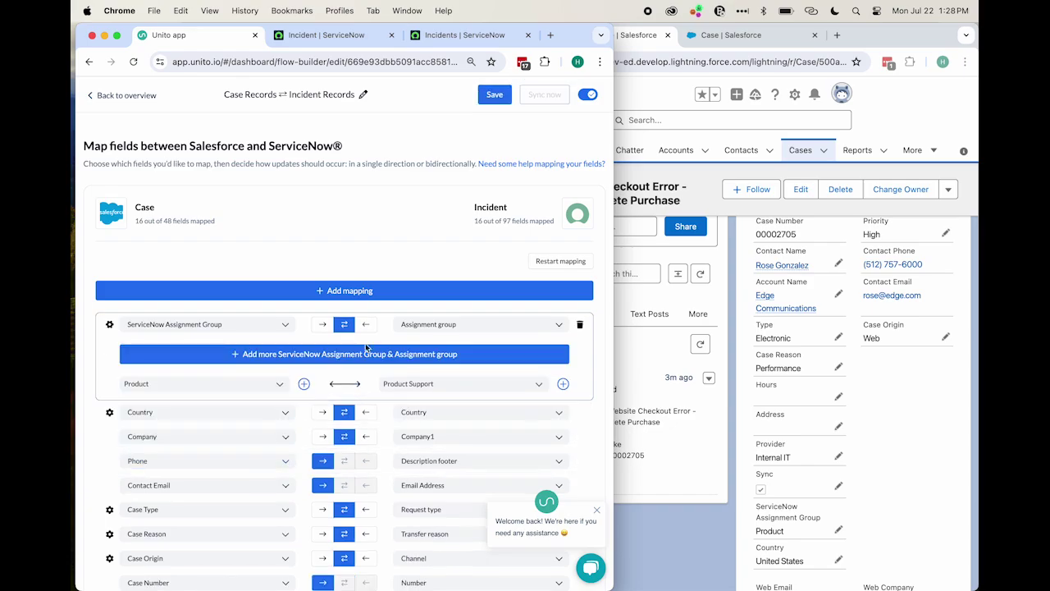
Save and sync the mapping changes for all historical records, and return to the flow overview's recent activity
click(495, 95)
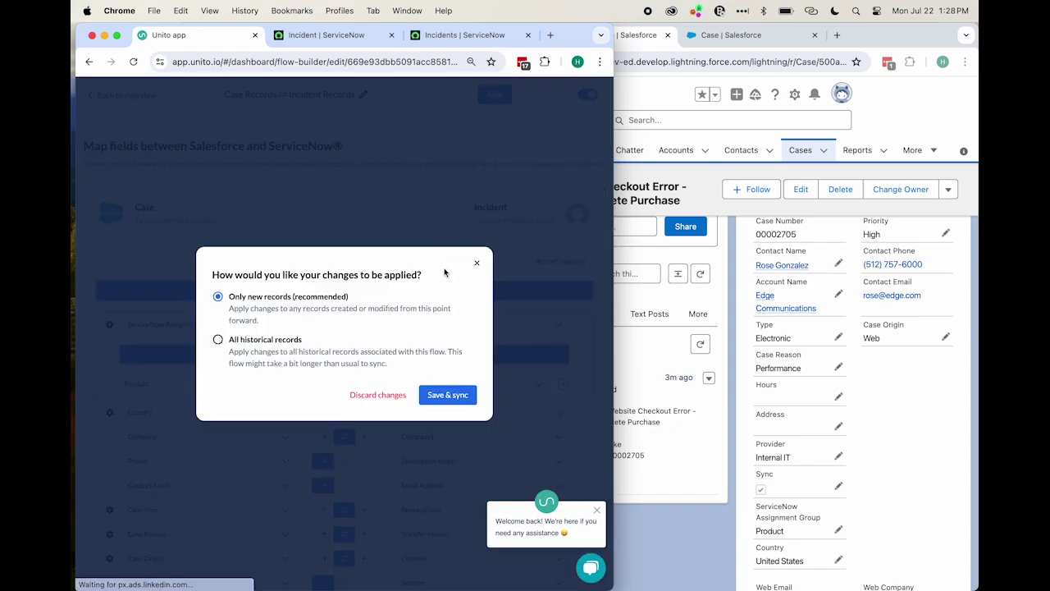
click(257, 342)
click(443, 416)
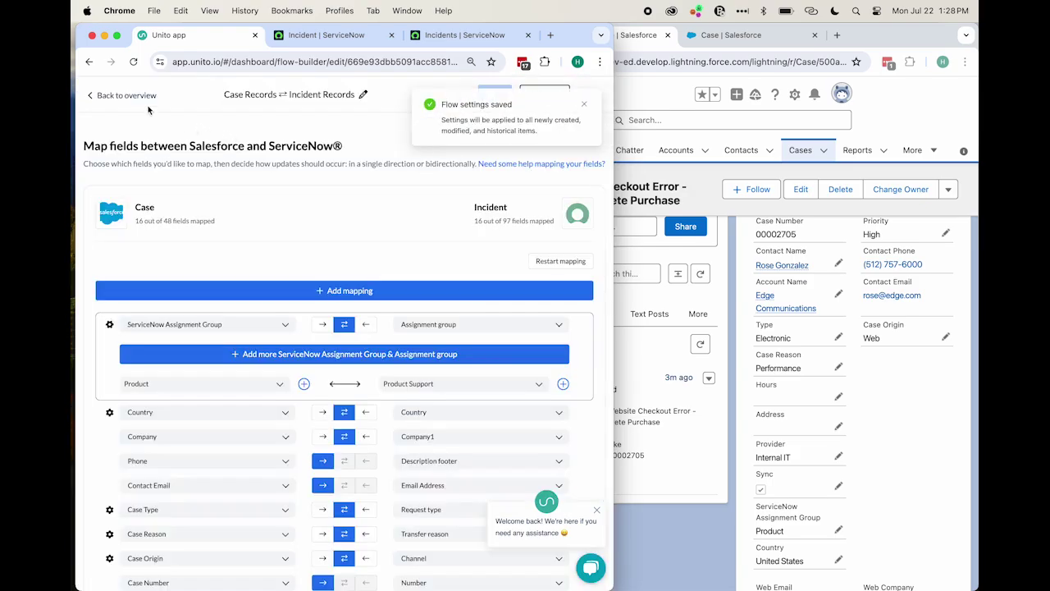
click(127, 95)
scroll(433, 304, down, 5)
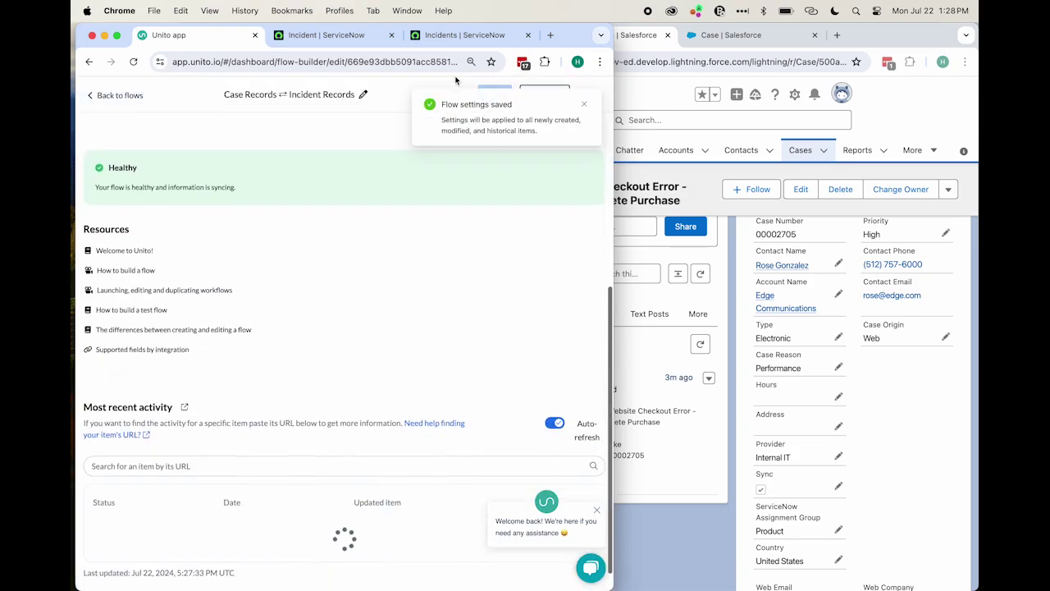
Refresh the TEST Website Checkout Error incident in ServiceNow to check its assignment group, and review the Unito flow's recent activity
click(444, 36)
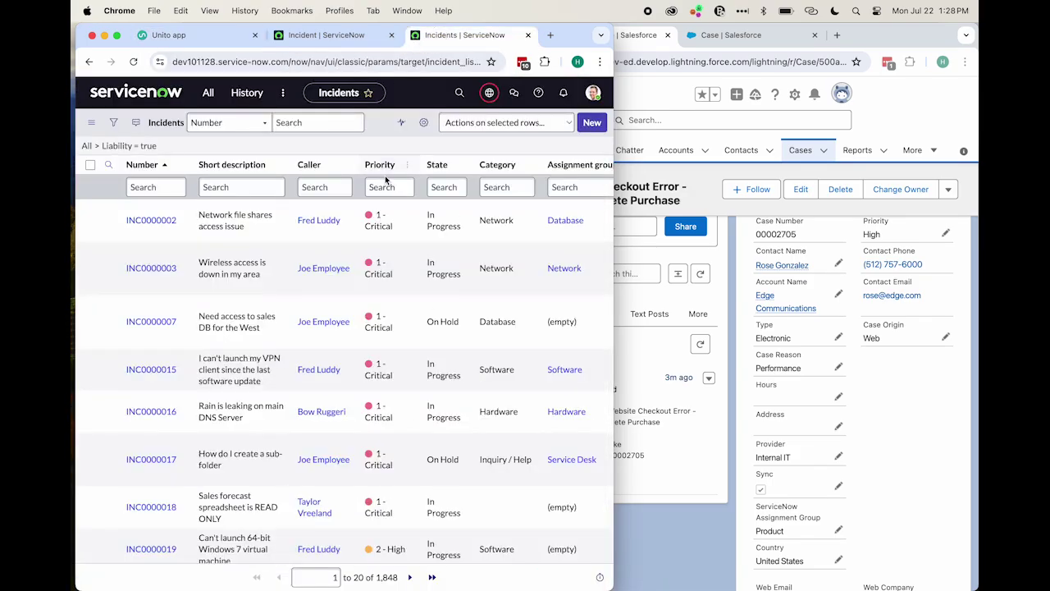
key(ctrl+shift+Tab)
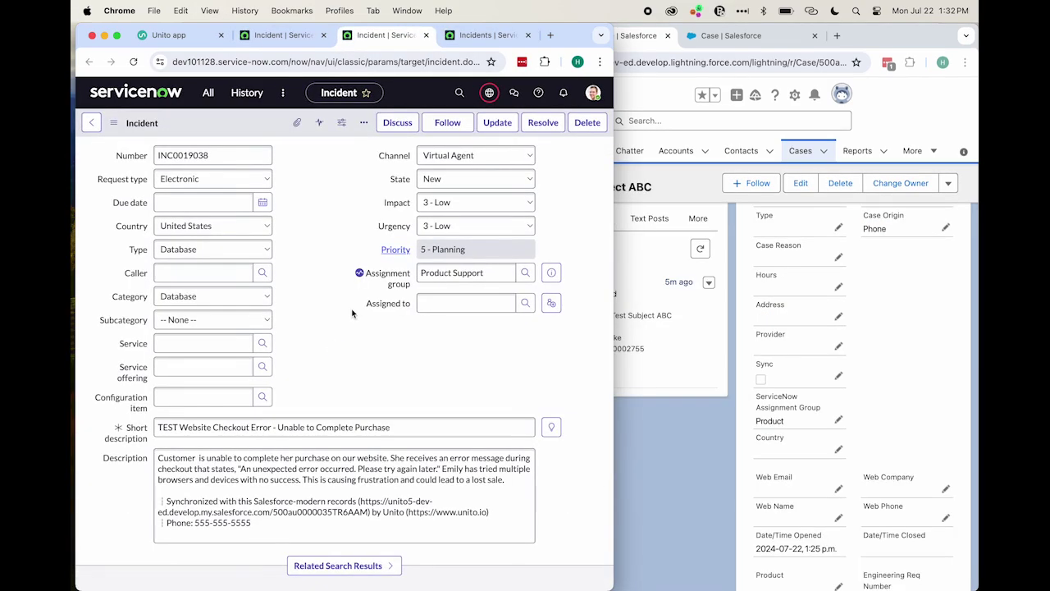
key(super+r)
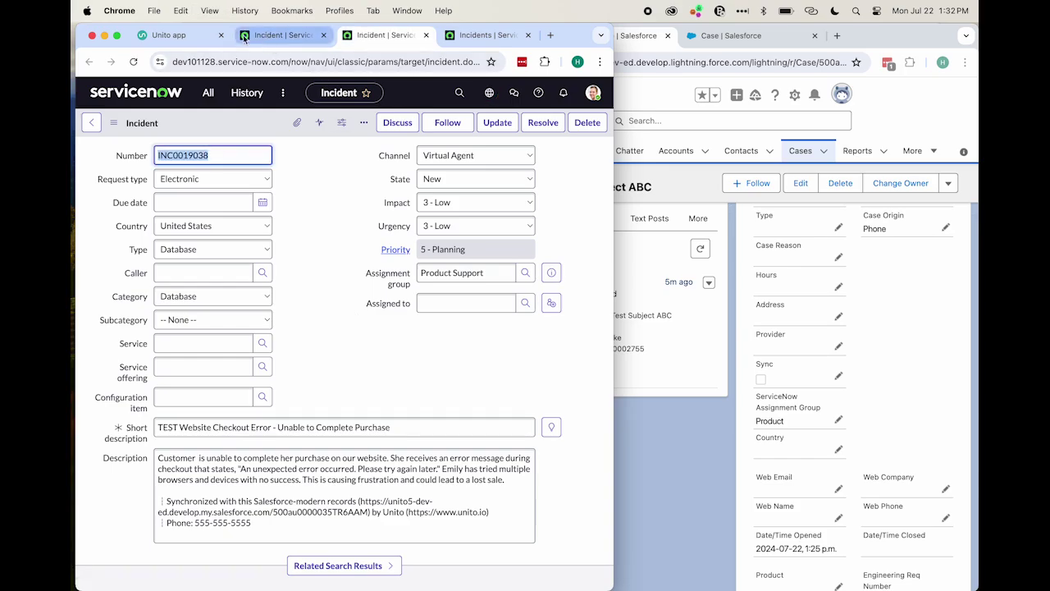
click(177, 35)
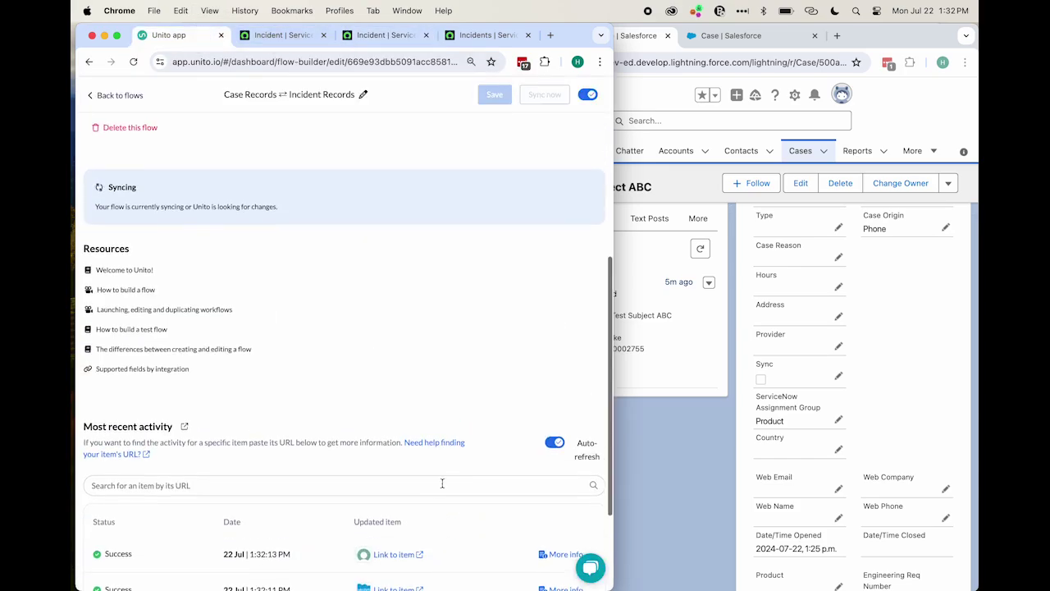
scroll(482, 532, down, 1)
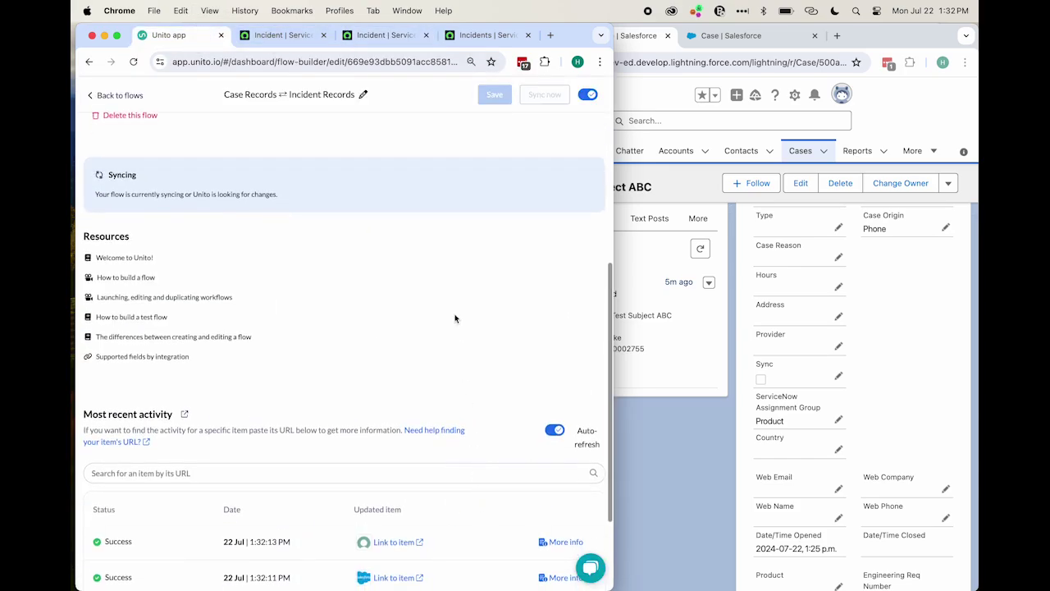